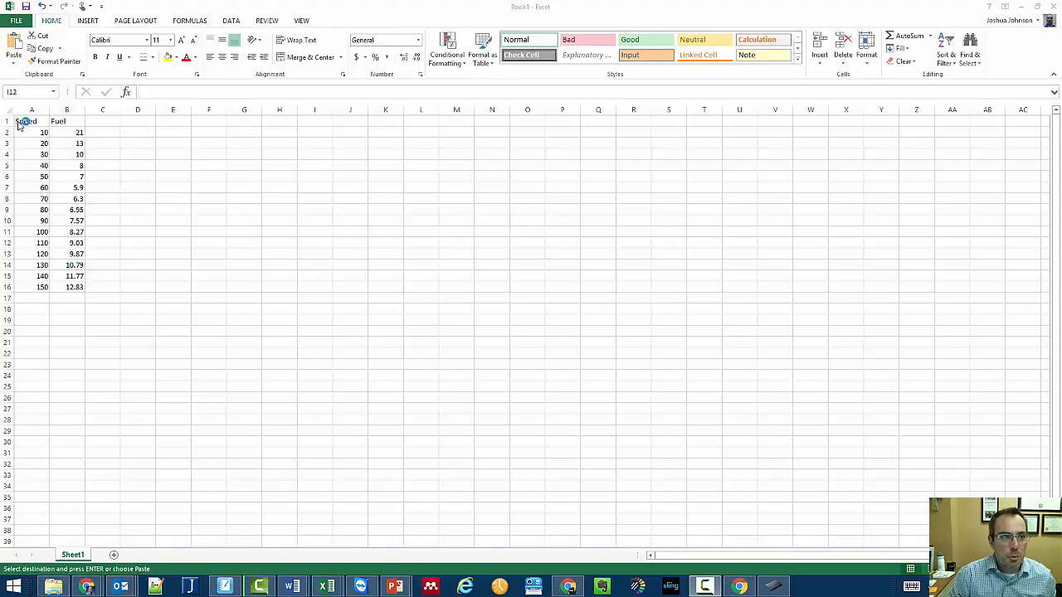
# Step: Insert an X Y scatter chart from the Speed and Fuel data in A1:B16
pyautogui.moveTo(23, 121); pyautogui.dragTo(70, 286)
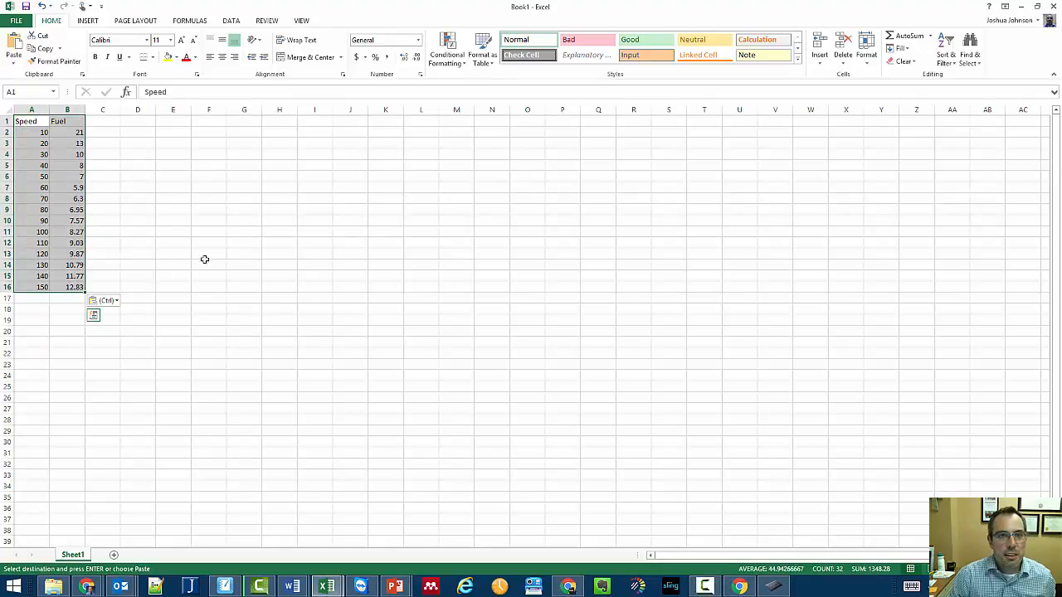
pyautogui.click(90, 22)
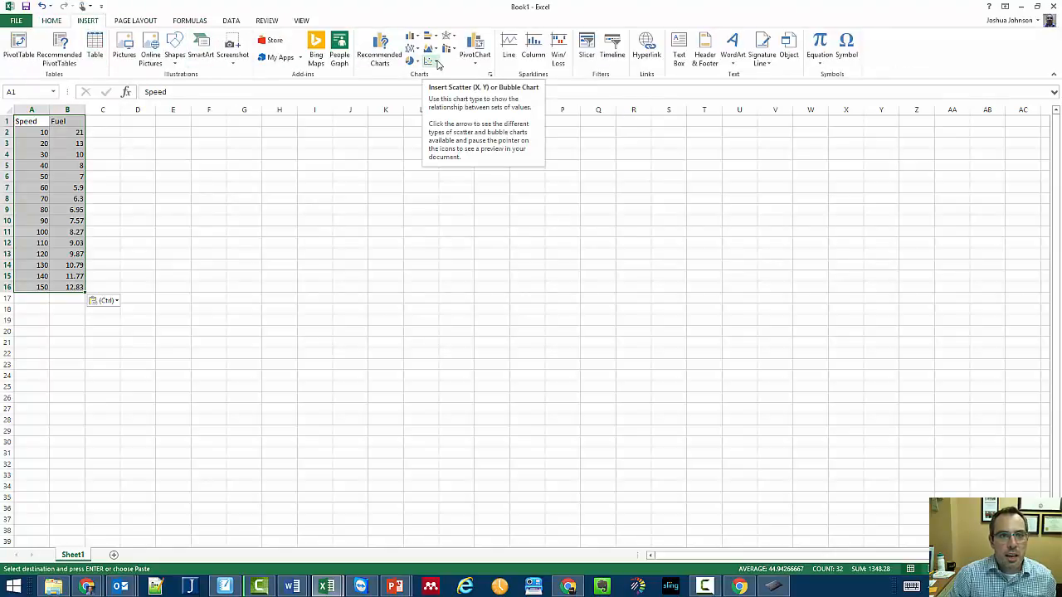
pyautogui.click(375, 54)
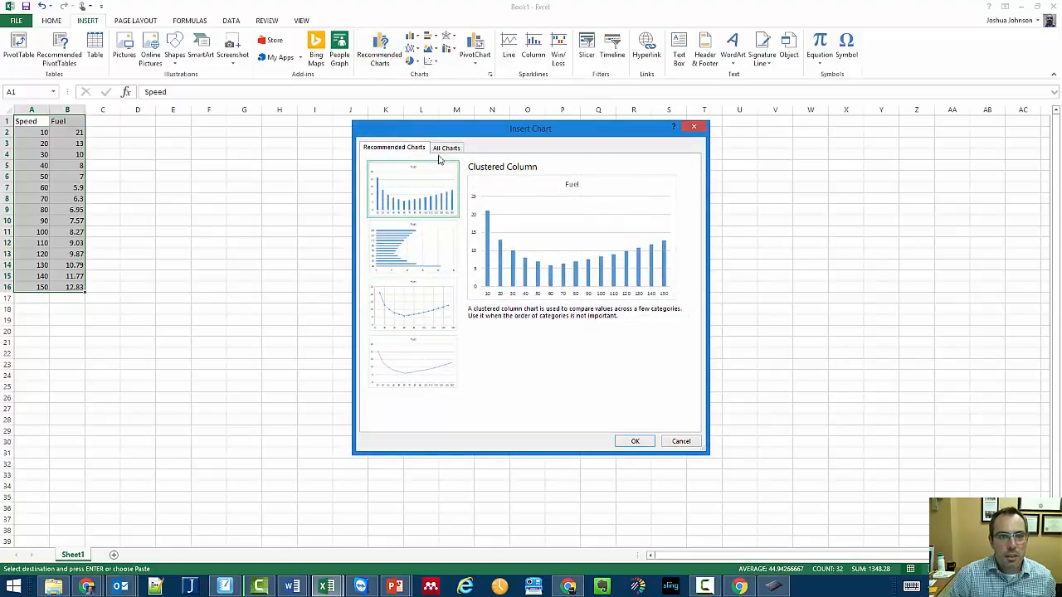
pyautogui.click(445, 149)
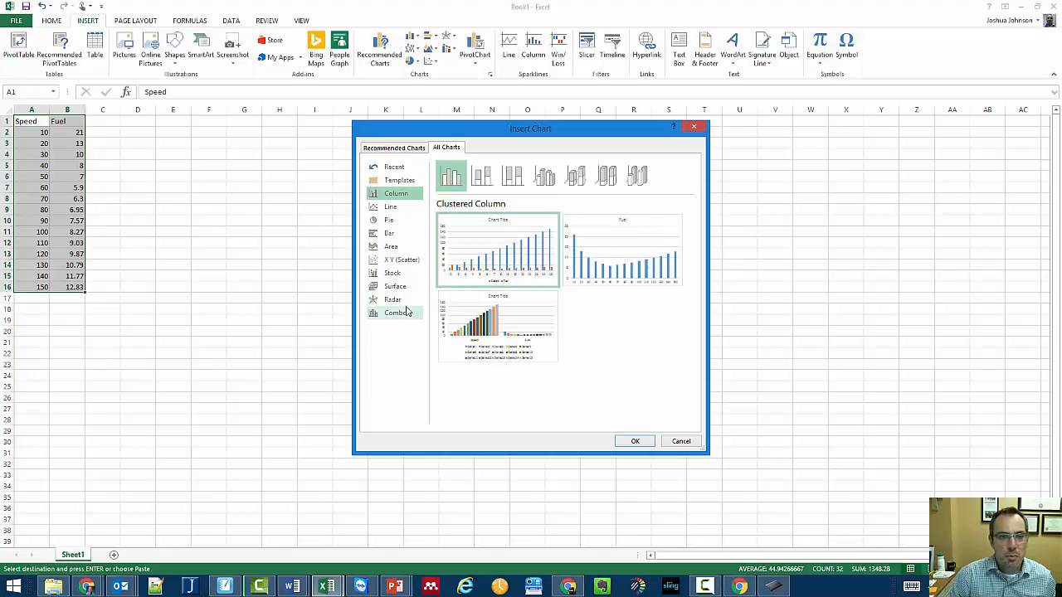
pyautogui.click(403, 263)
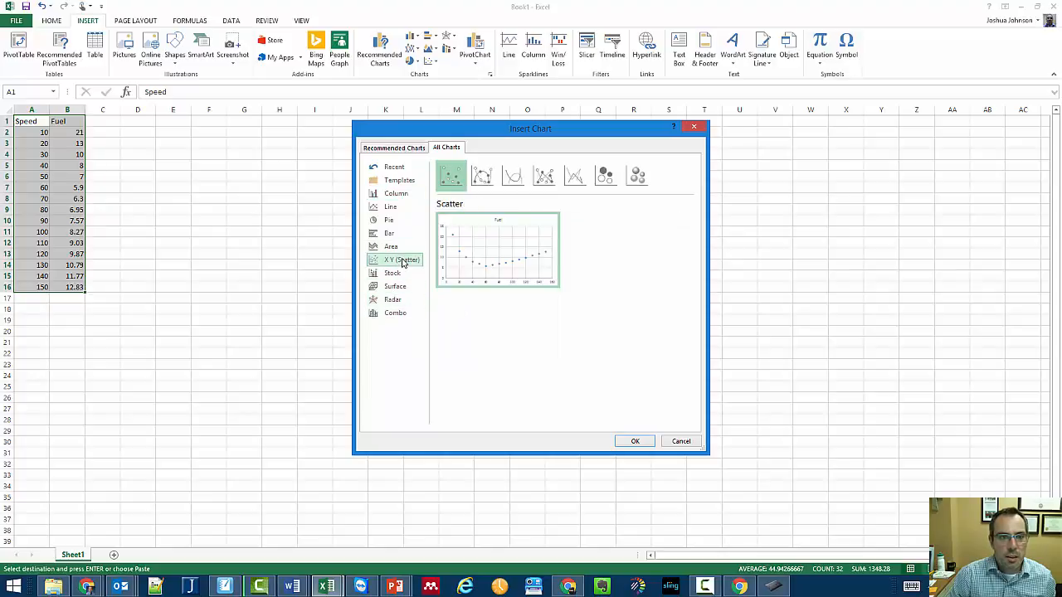
pyautogui.click(635, 441)
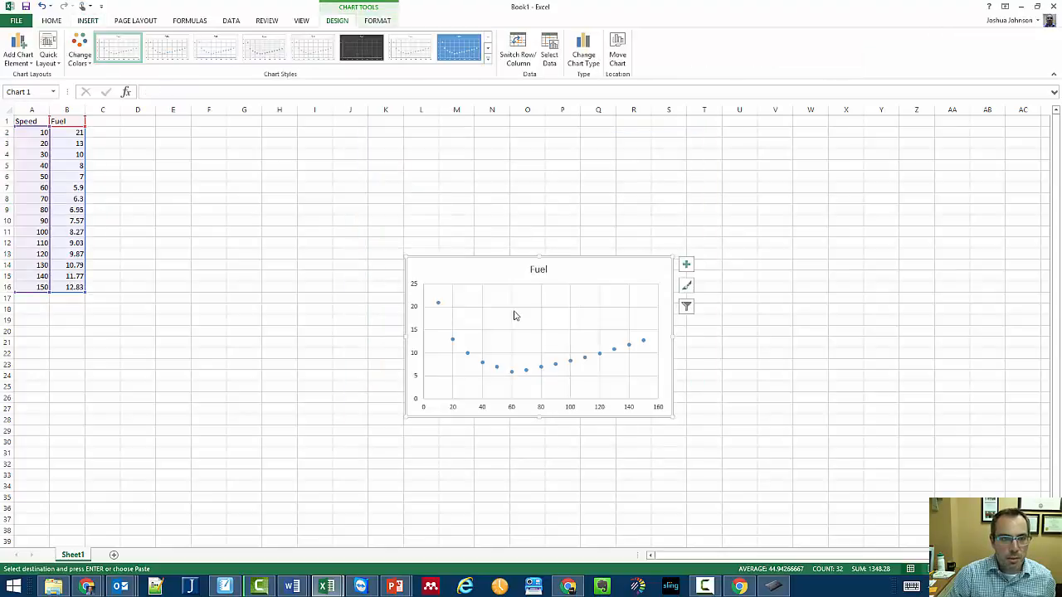
# Step: Move the Fuel scatter chart directly below the data table, starting around row 18
pyautogui.click(468, 312)
pyautogui.click(478, 270)
pyautogui.moveTo(479, 270); pyautogui.dragTo(91, 324)
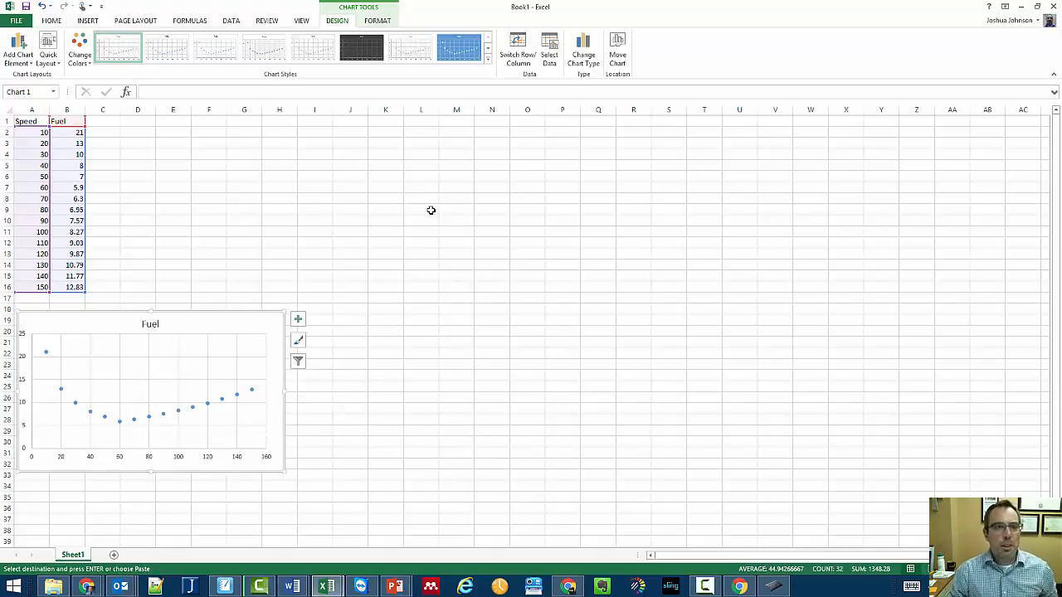
# Step: Start a Correlation analysis from the data analysis tools with A2:B16 as the input range
pyautogui.click(233, 21)
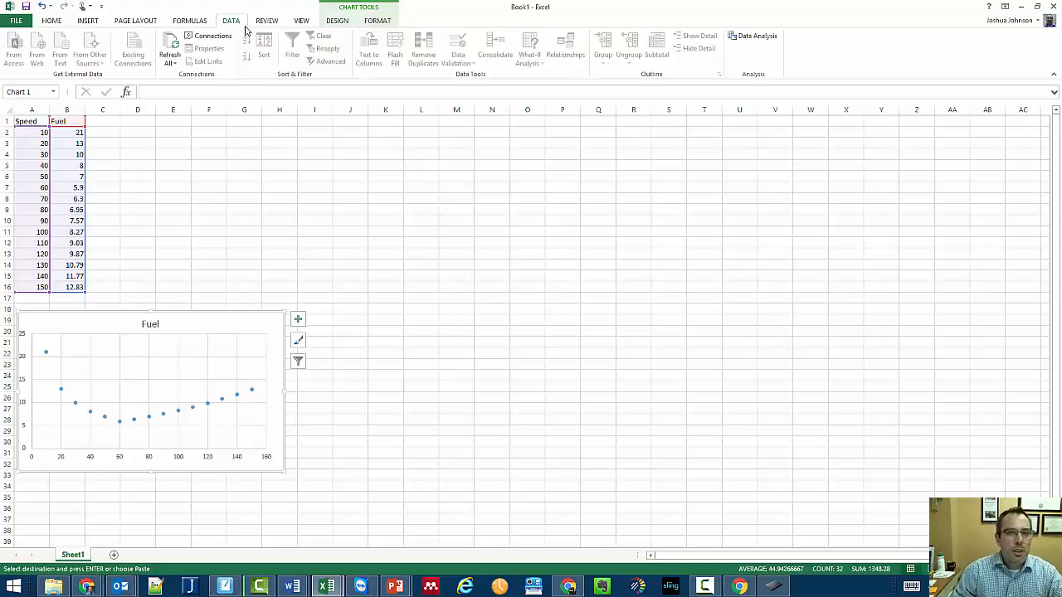
pyautogui.click(531, 222)
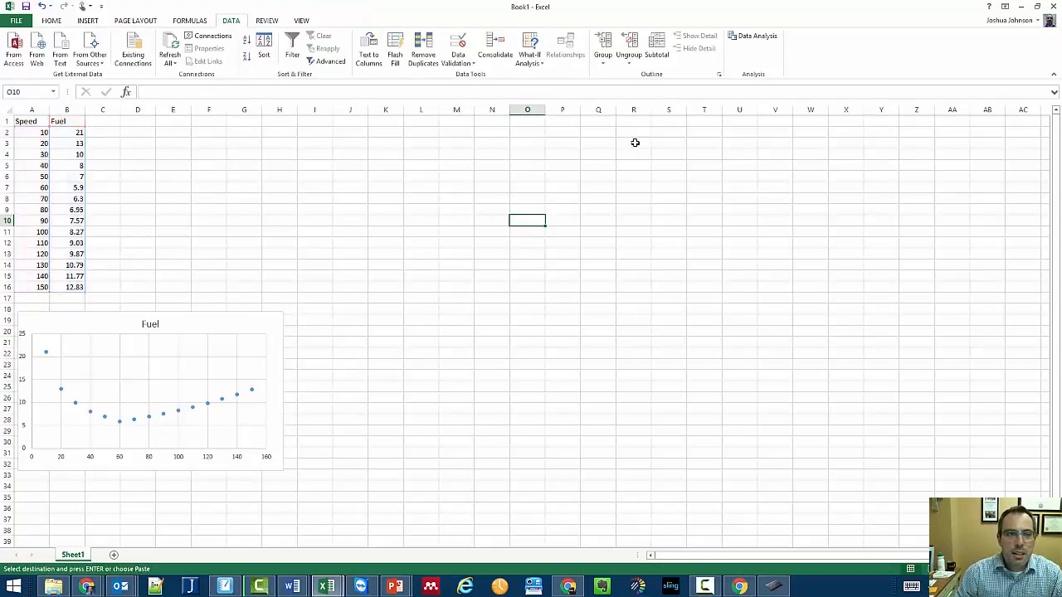
pyautogui.click(211, 143)
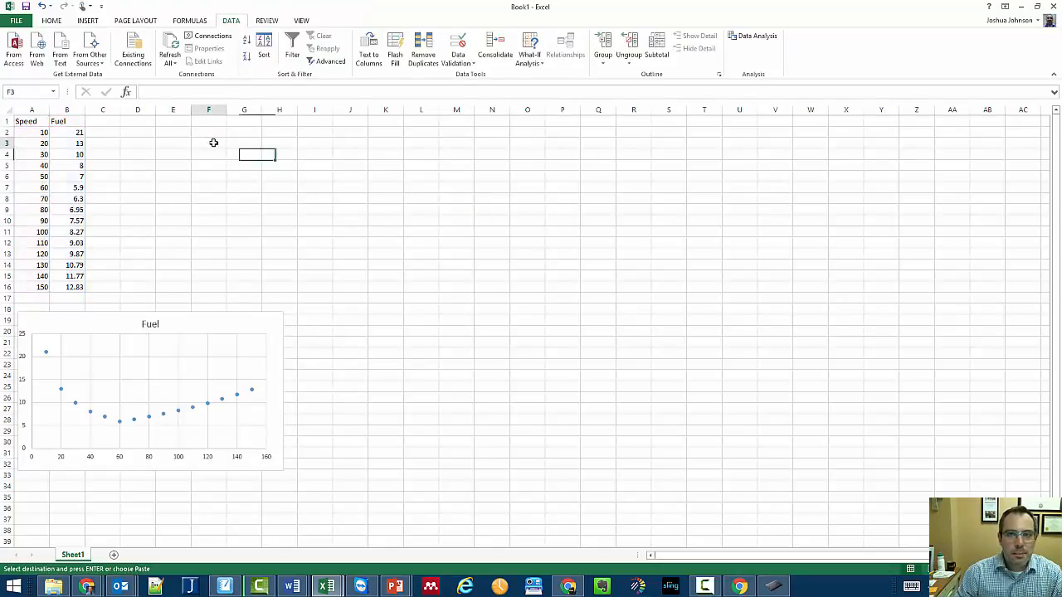
pyautogui.click(758, 36)
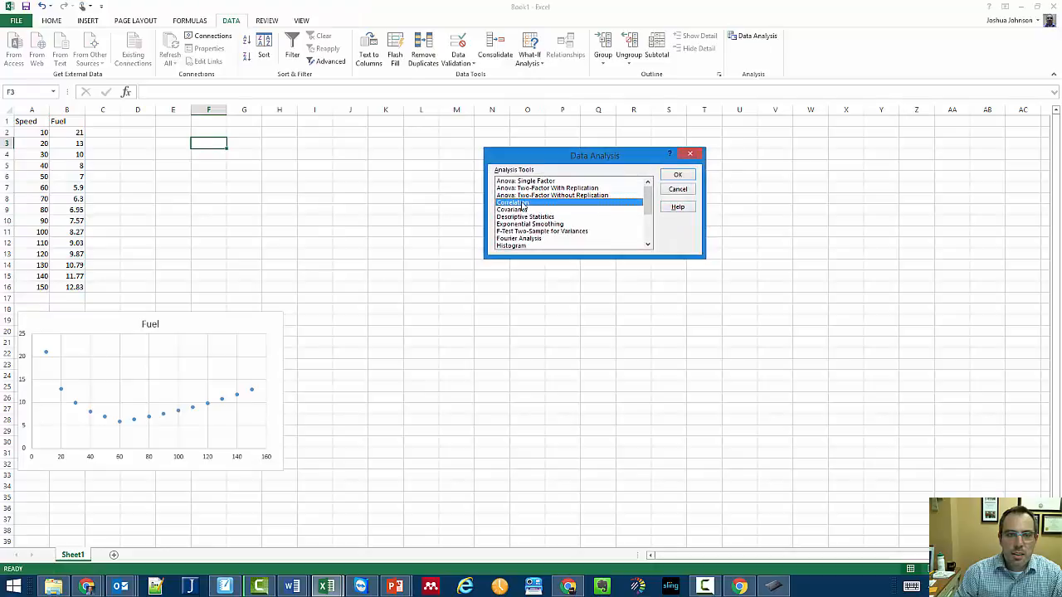
pyautogui.click(679, 176)
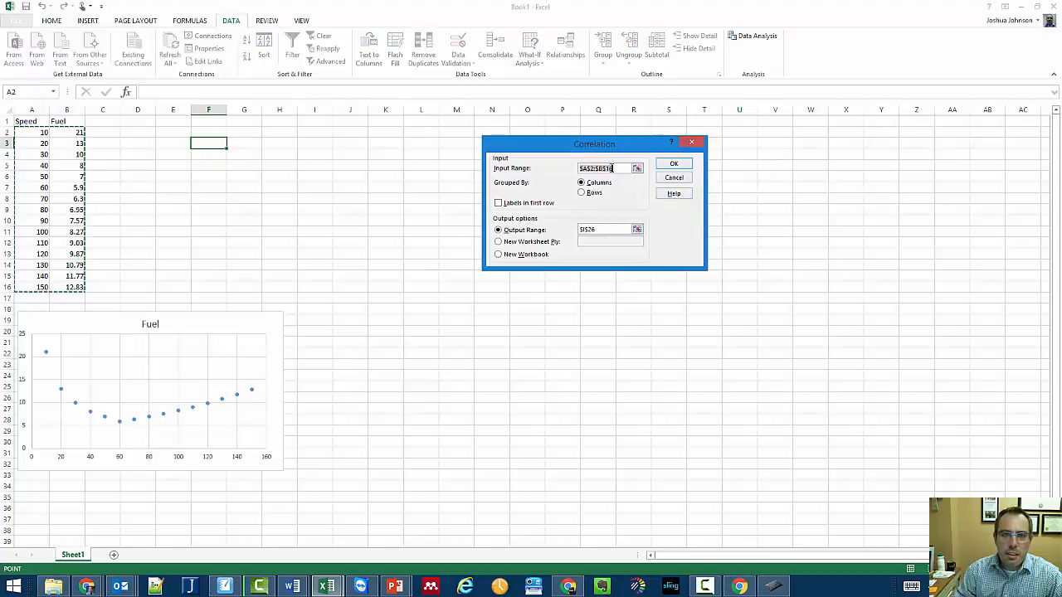
pyautogui.click(636, 168)
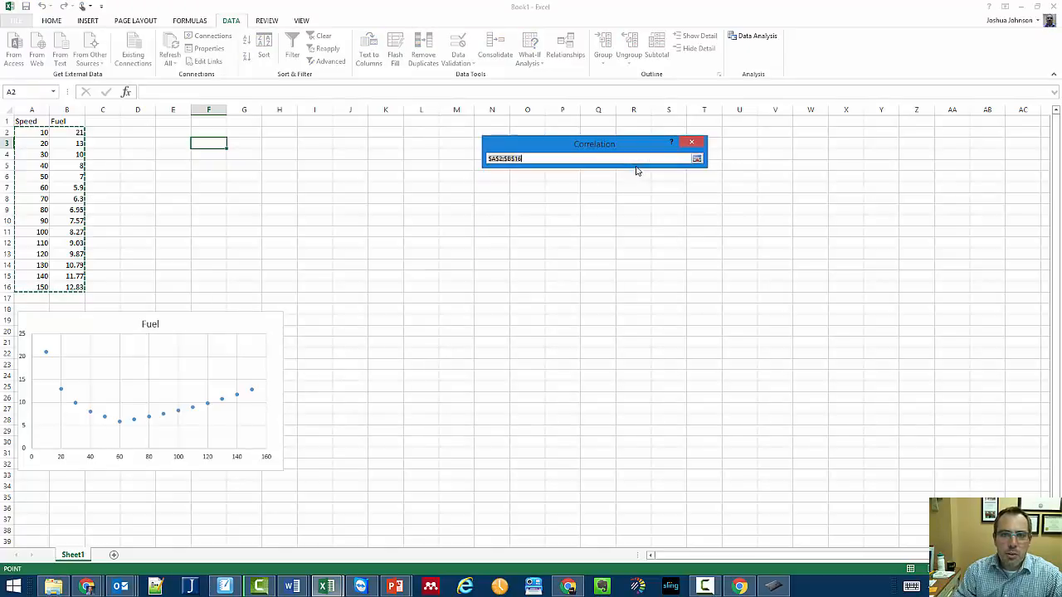
pyautogui.moveTo(28, 133); pyautogui.dragTo(73, 286)
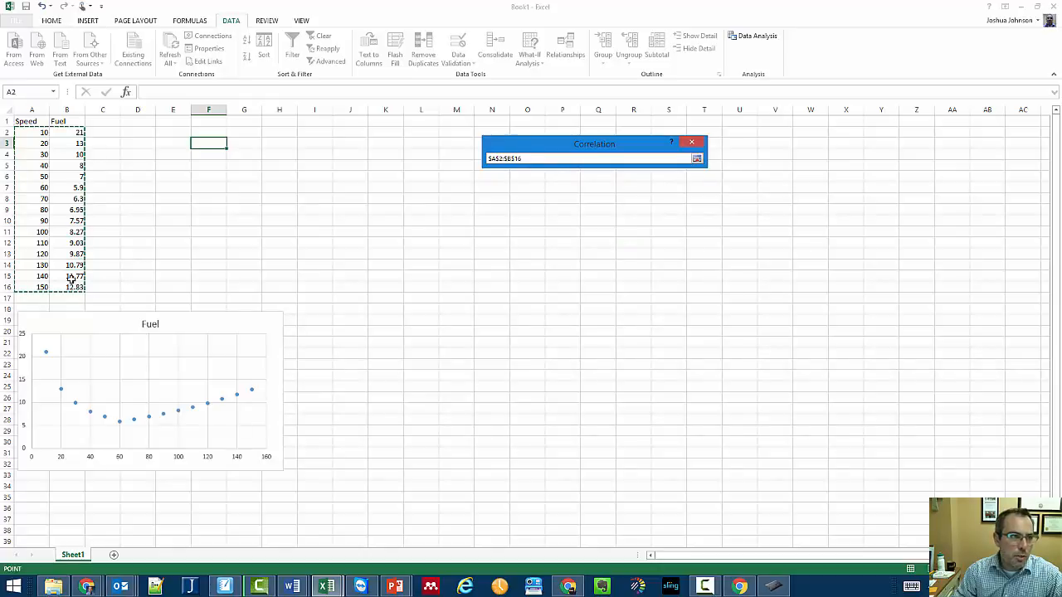
pyautogui.click(697, 158)
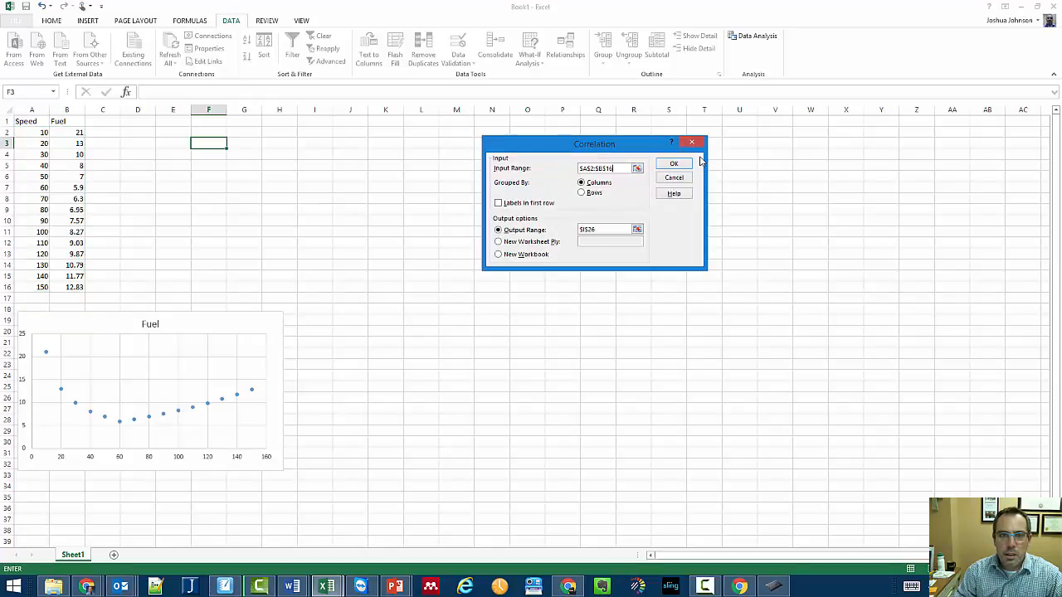
# Step: Set the correlation output range to cell F3
pyautogui.click(637, 230)
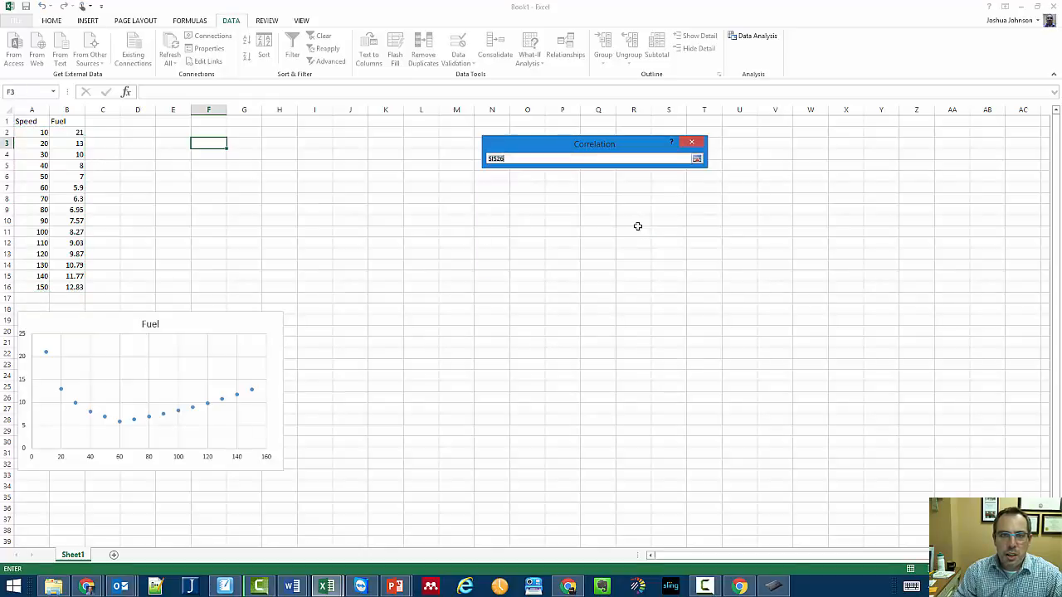
pyautogui.click(212, 146)
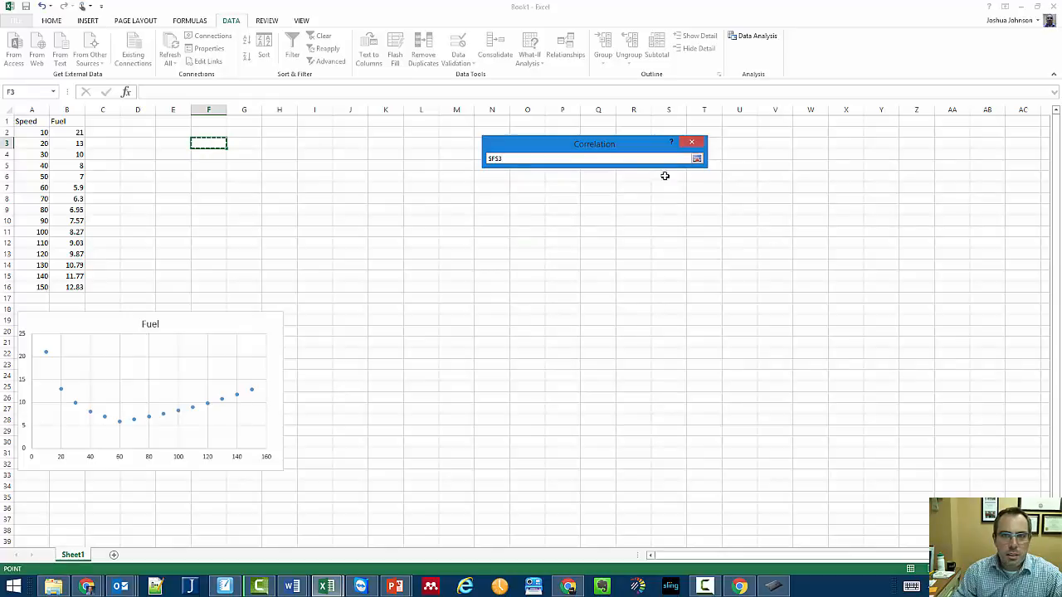
pyautogui.click(697, 158)
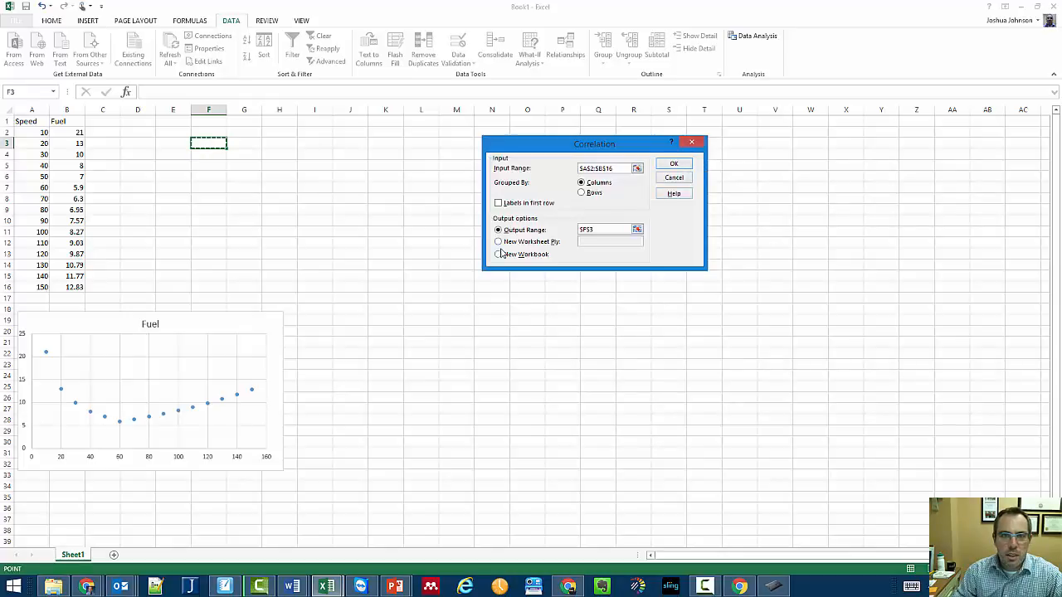
# Step: Enable labels in the first row, extend the input range to A1:B16, and run the correlation
pyautogui.click(498, 204)
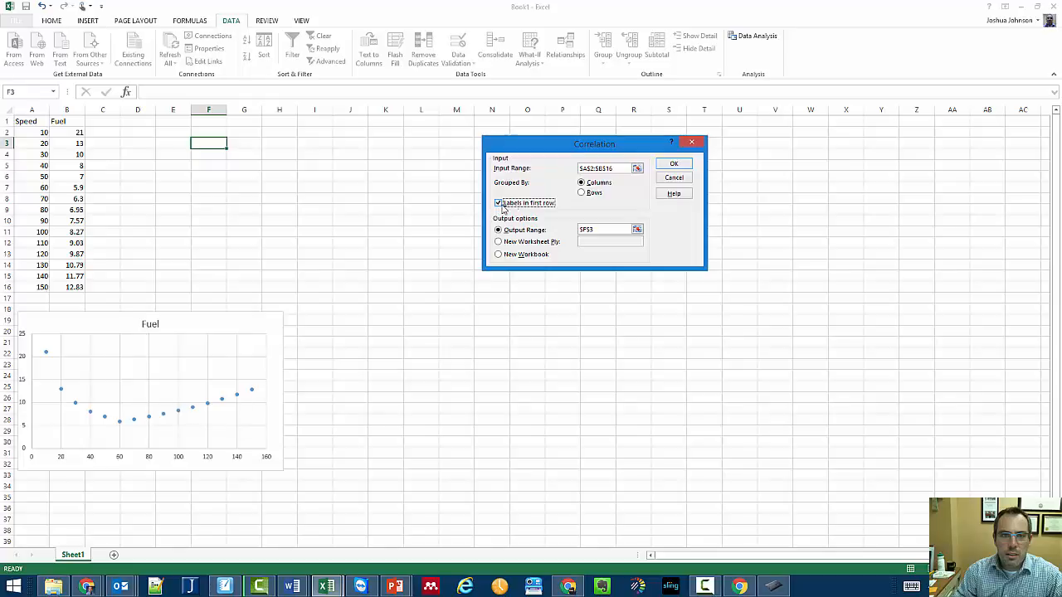
pyautogui.click(637, 168)
pyautogui.moveTo(35, 121); pyautogui.dragTo(71, 288)
pyautogui.click(697, 160)
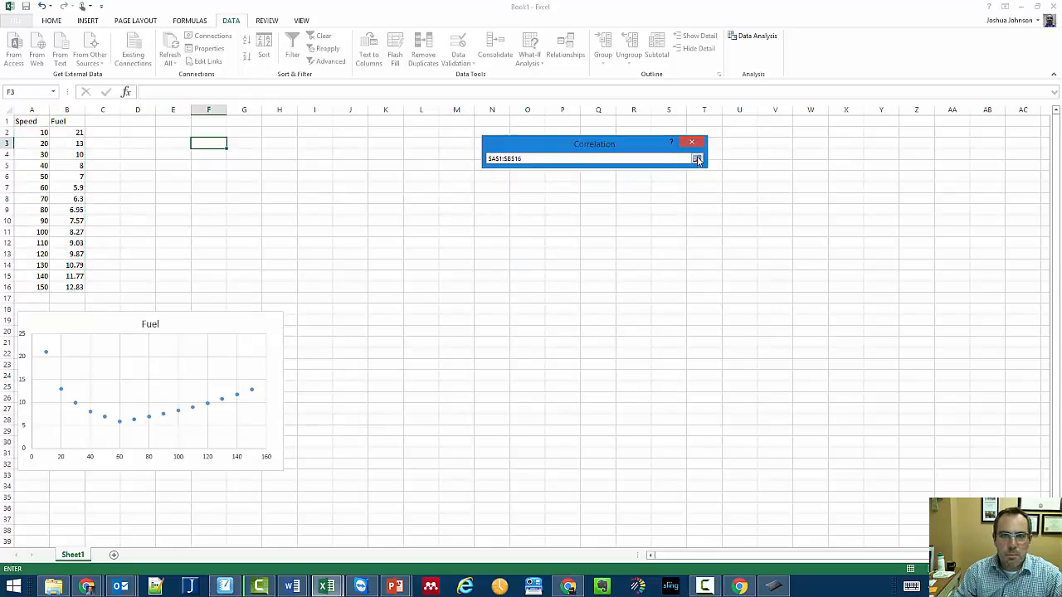
pyautogui.click(674, 165)
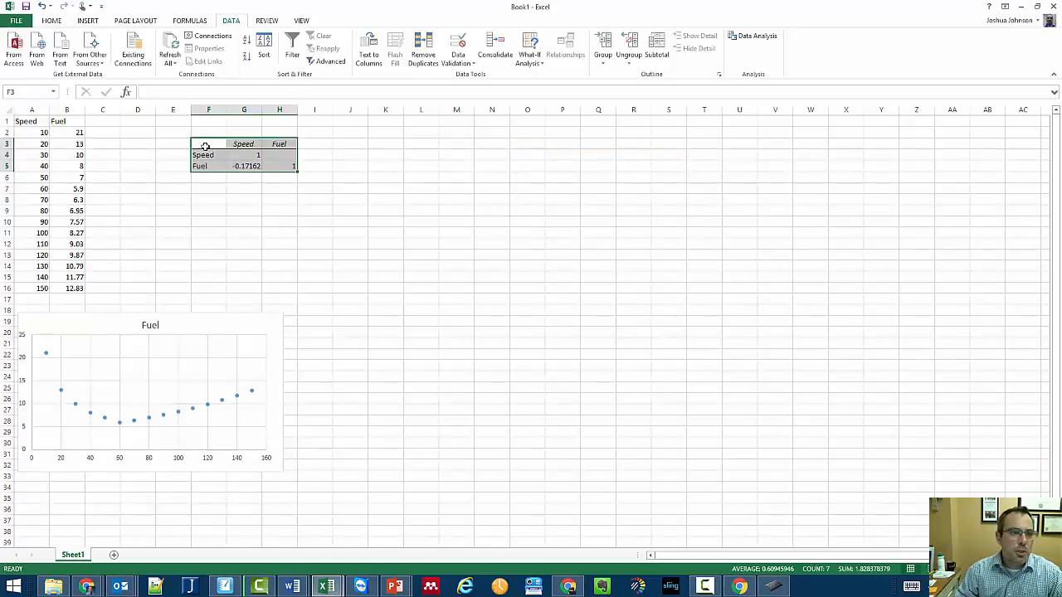
# Step: Examine the Speed and Fuel correlation matrix in F3:H5, including the coefficient in G5
pyautogui.moveTo(205, 147); pyautogui.dragTo(316, 220)
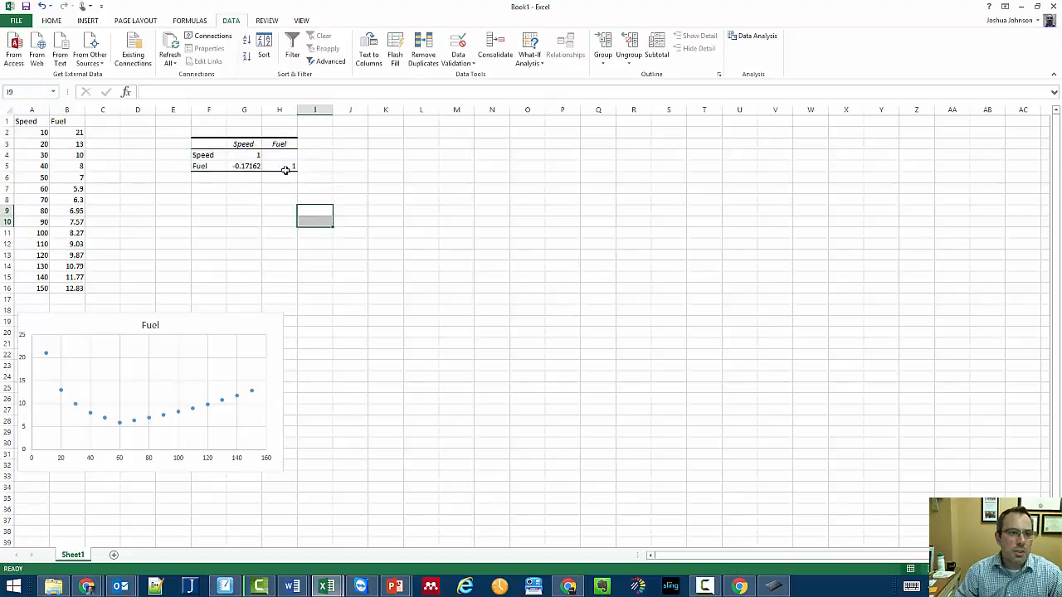
pyautogui.click(284, 170)
pyautogui.click(205, 154)
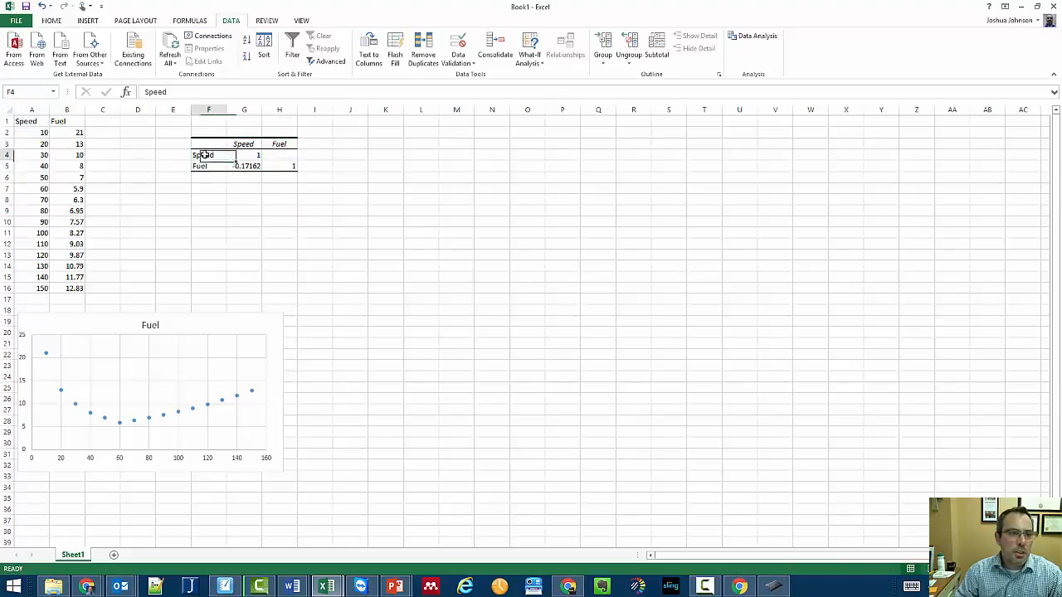
pyautogui.click(238, 143)
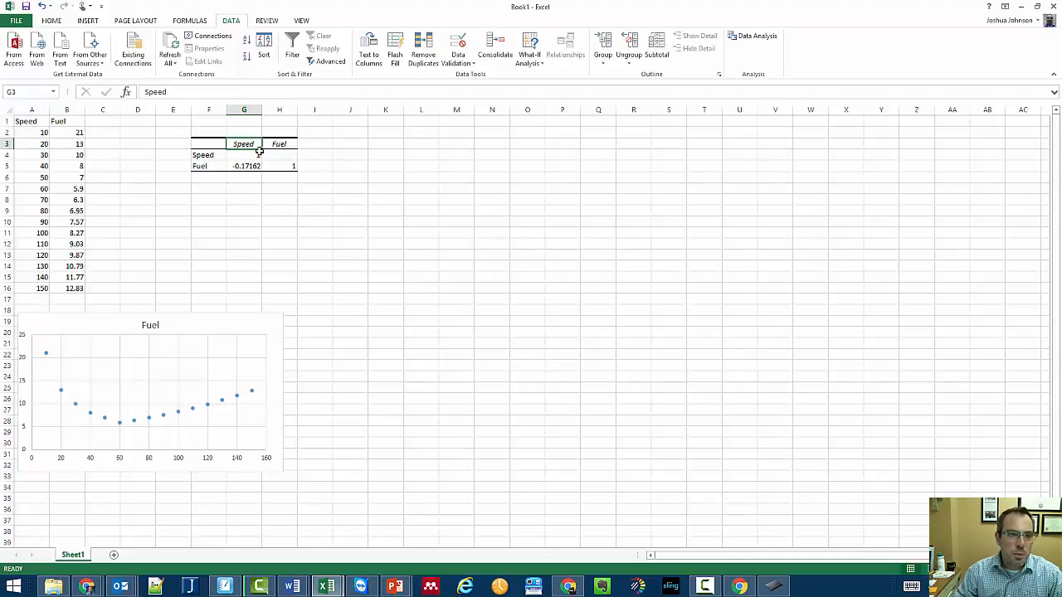
pyautogui.moveTo(259, 152); pyautogui.dragTo(273, 164)
pyautogui.click(223, 189)
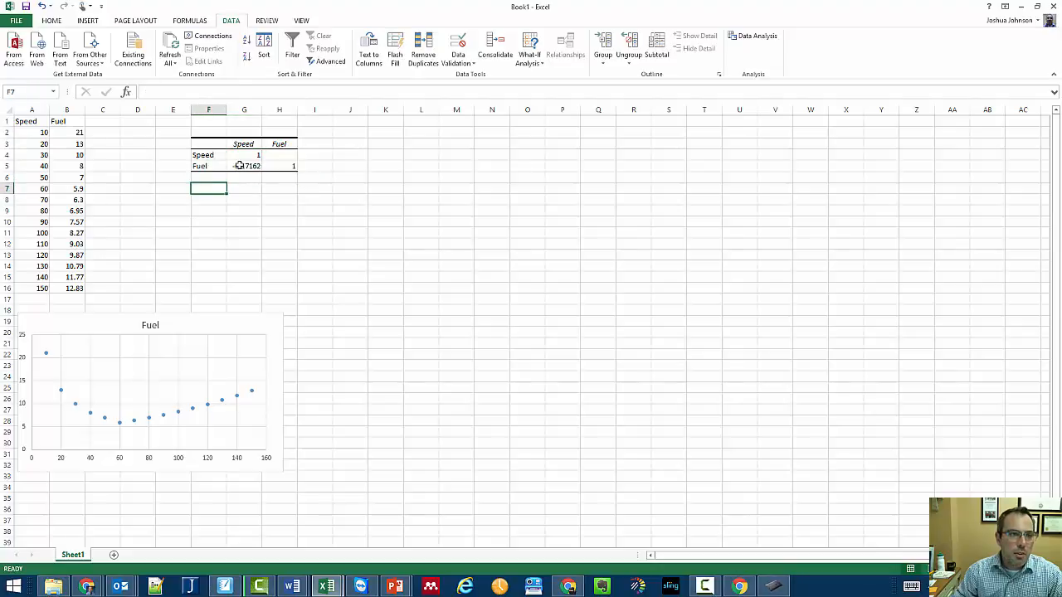
pyautogui.click(241, 166)
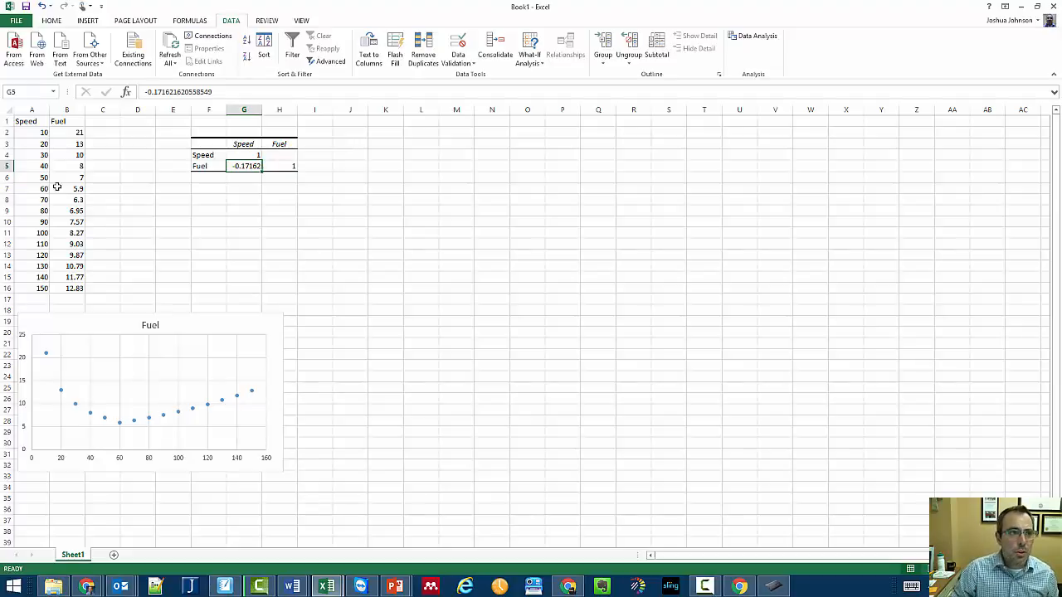
# Step: Copy the Speed and Fuel data with its headers from A1:B16
pyautogui.moveTo(41, 135); pyautogui.dragTo(80, 290)
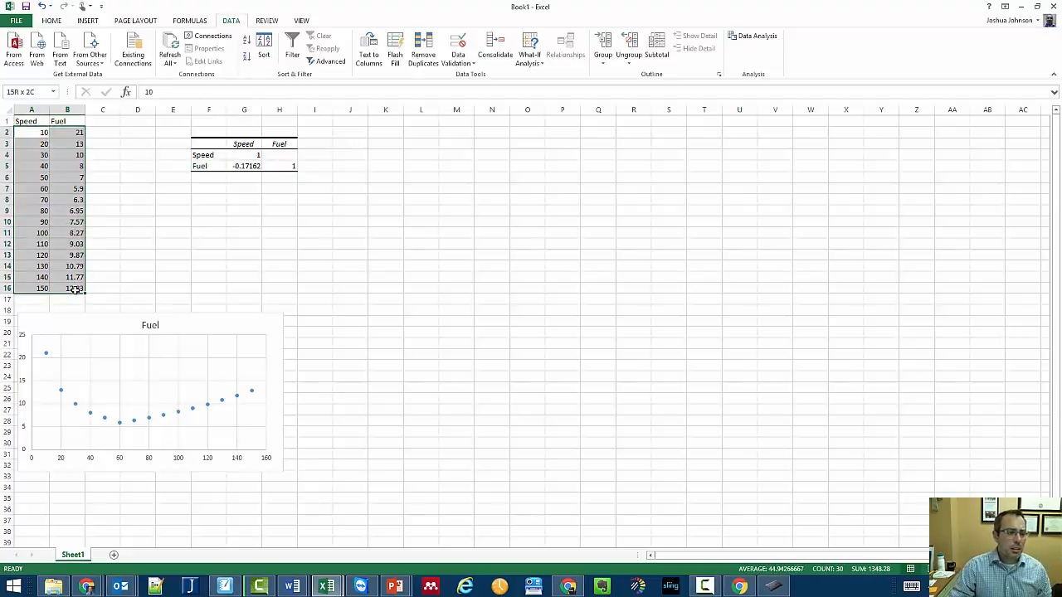
pyautogui.click(124, 169)
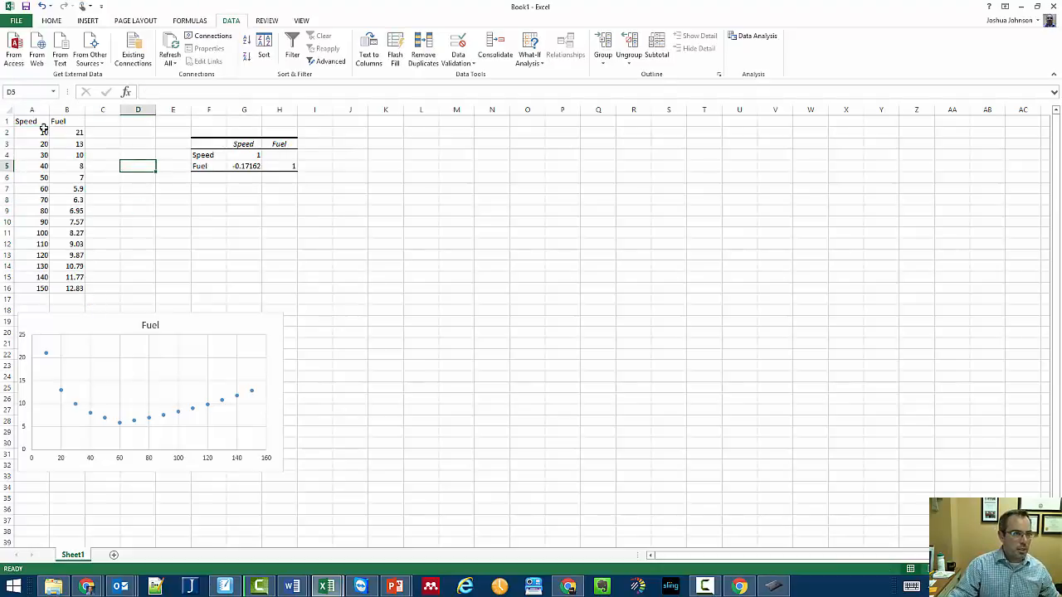
pyautogui.click(31, 122)
pyautogui.moveTo(43, 139); pyautogui.dragTo(80, 291)
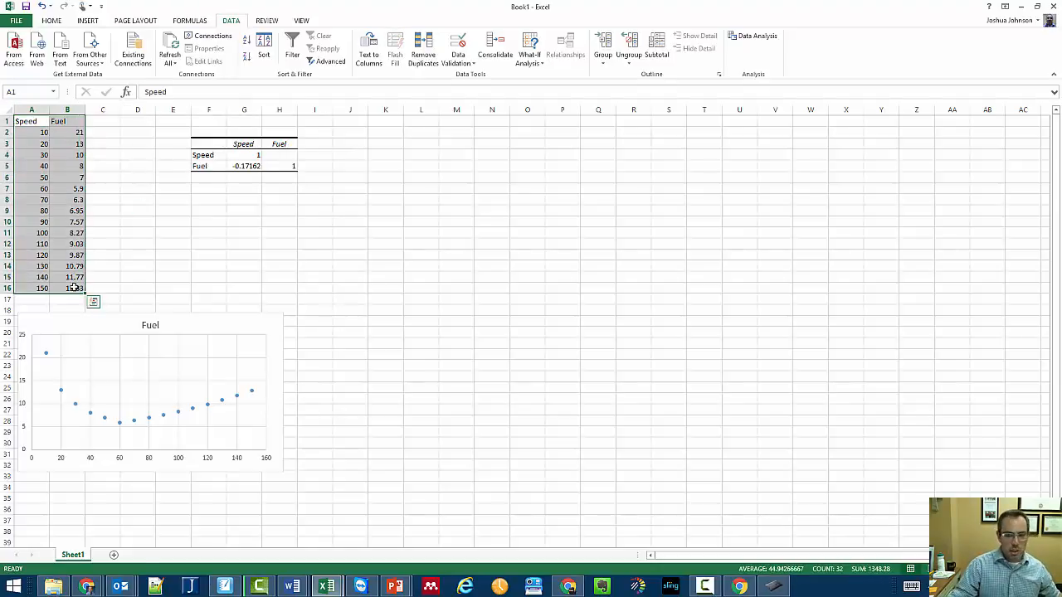
pyautogui.hotkey('ctrl', 'c')
# Step: Switch to the untitled Google Sheets spreadsheet in Chrome and paste the copied Speed and Fuel data at A1
pyautogui.moveTo(737, 584)
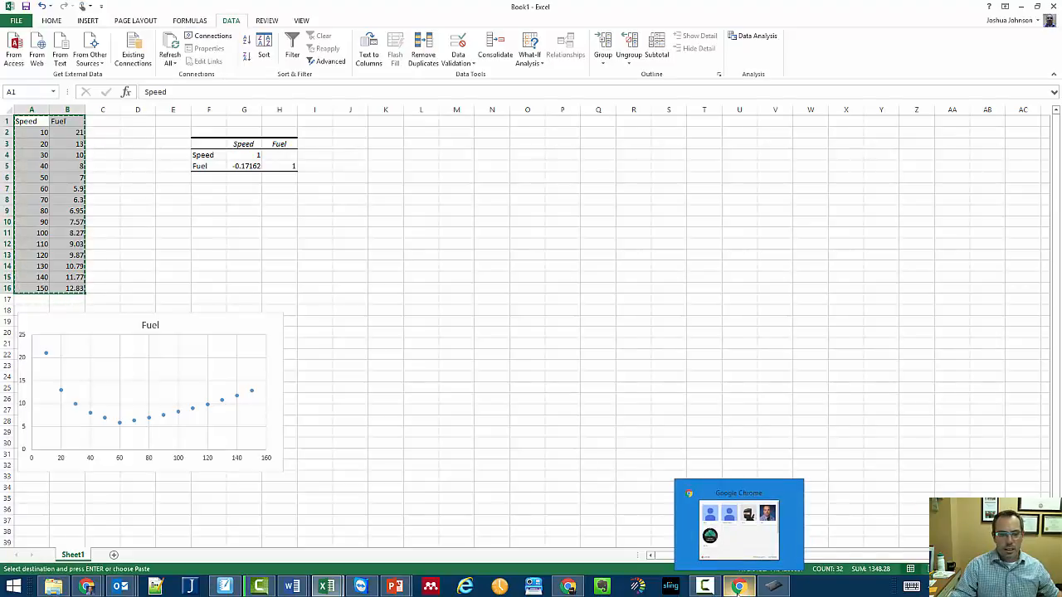
pyautogui.moveTo(87, 586)
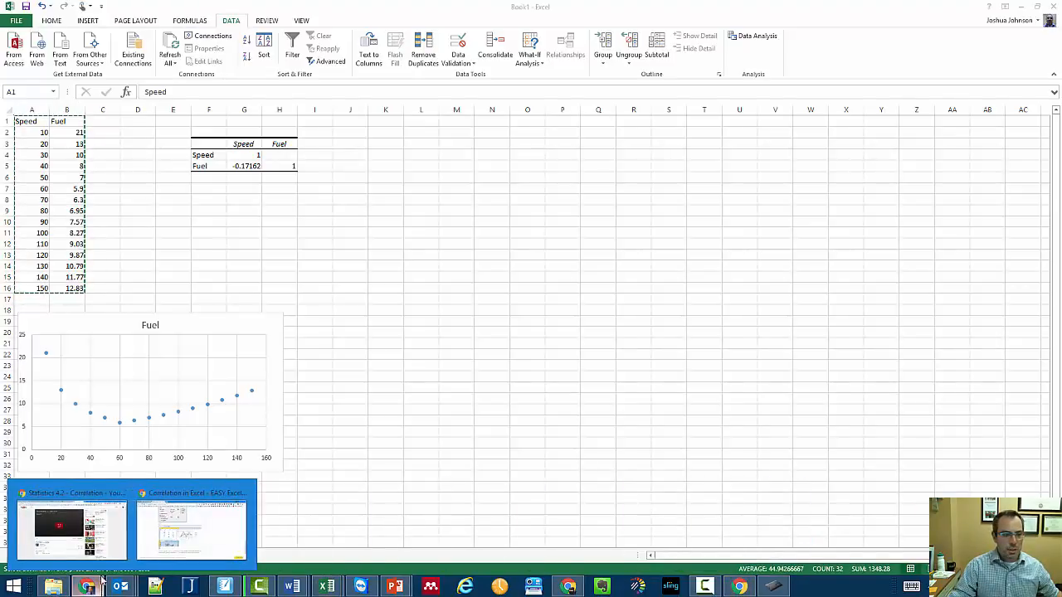
pyautogui.click(229, 541)
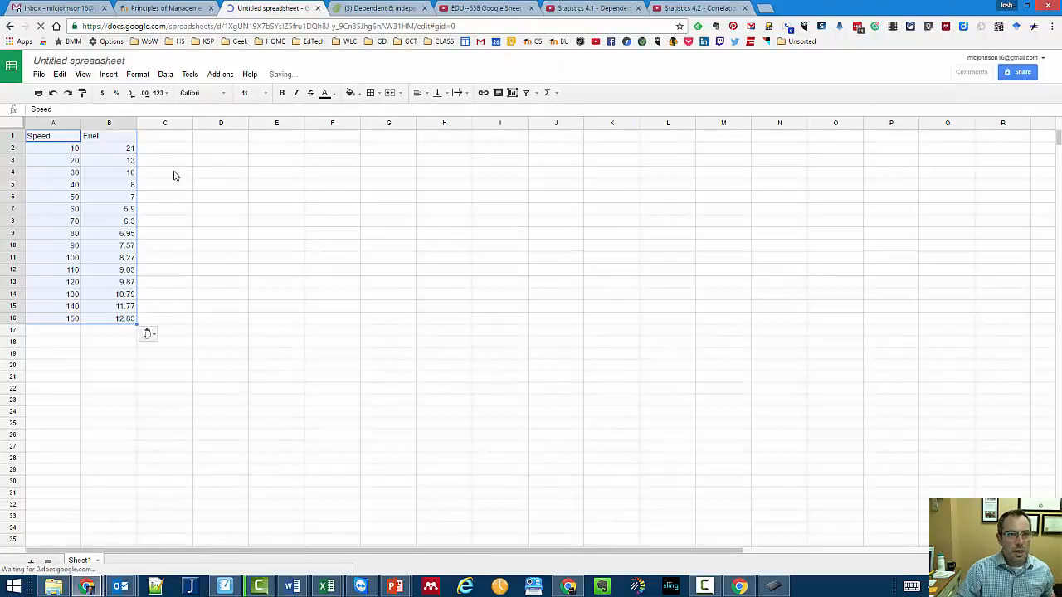
pyautogui.click(234, 252)
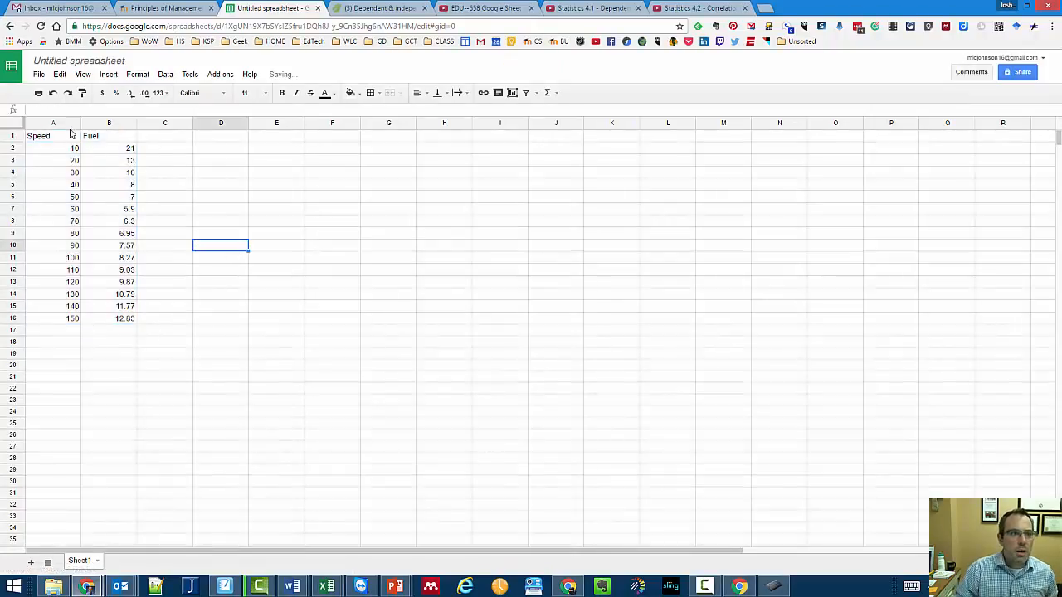
# Step: Insert a line chart of the Speed and Fuel data in A1:B16 and move it below the data
pyautogui.click(53, 139)
pyautogui.moveTo(84, 203); pyautogui.dragTo(126, 320)
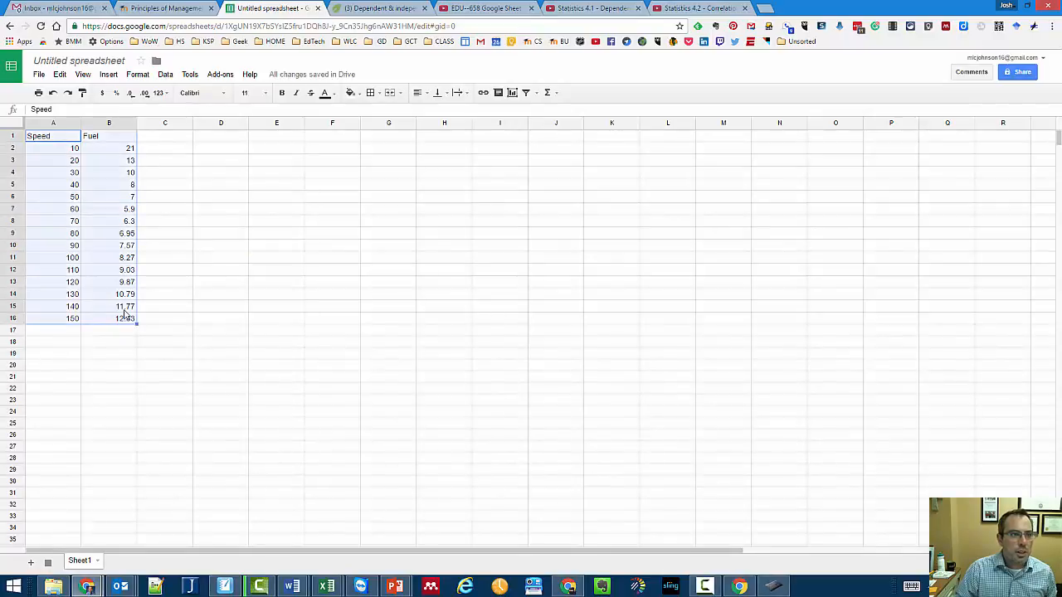
pyautogui.click(109, 75)
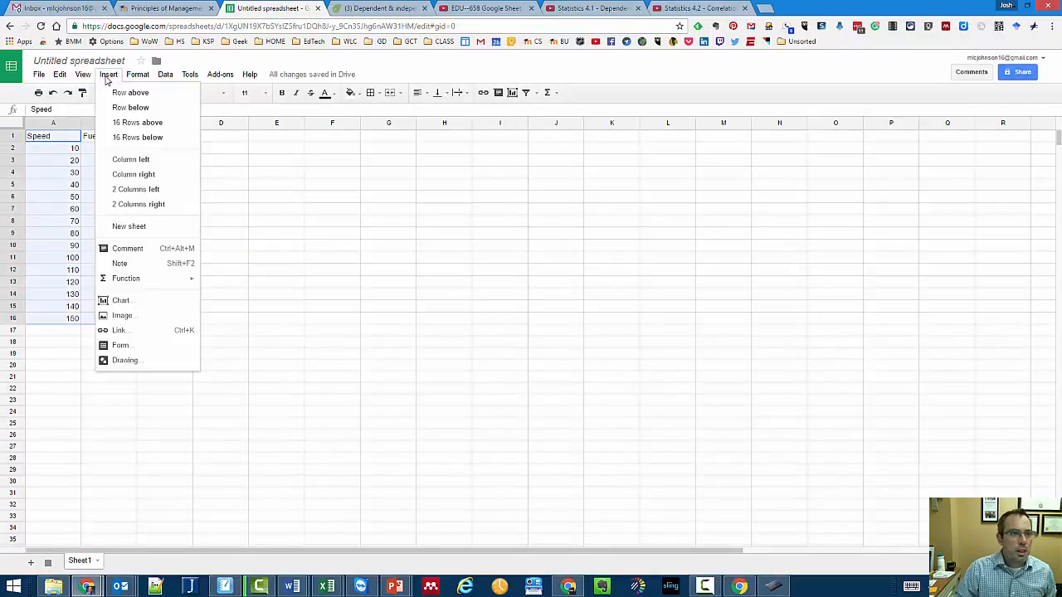
pyautogui.click(130, 304)
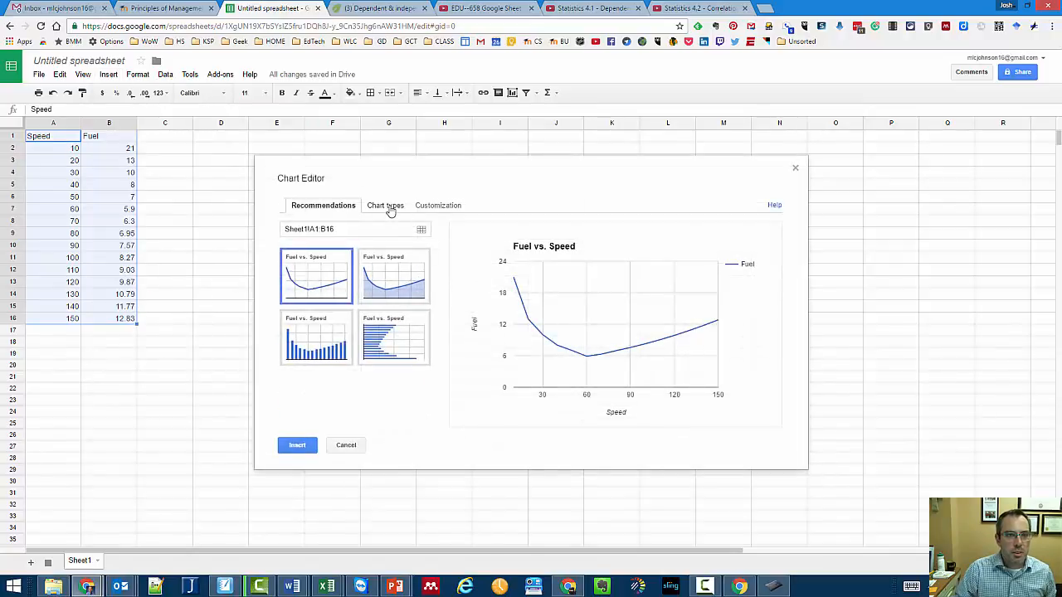
pyautogui.click(391, 209)
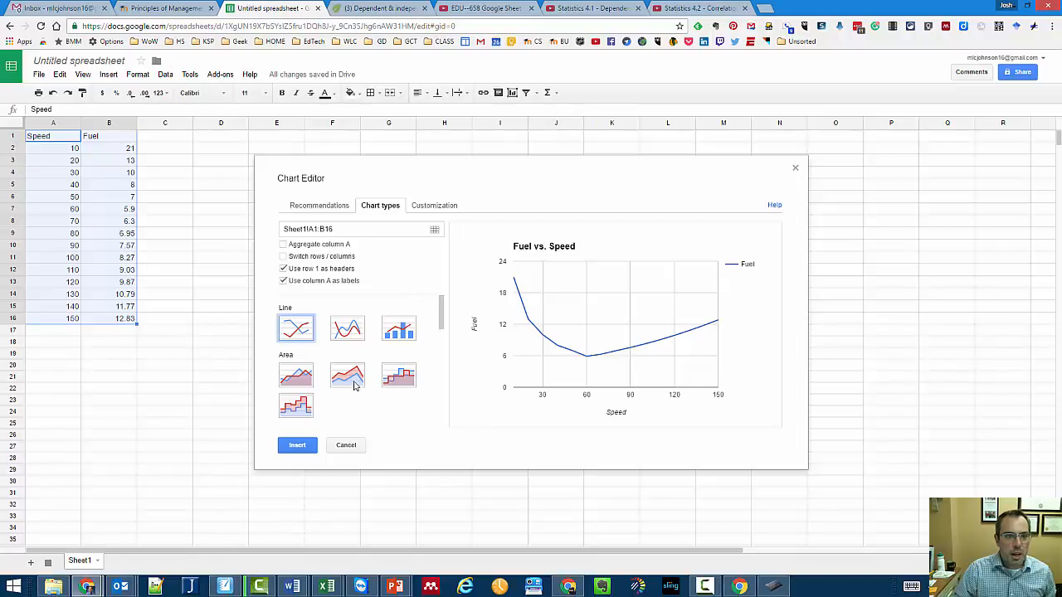
pyautogui.click(326, 207)
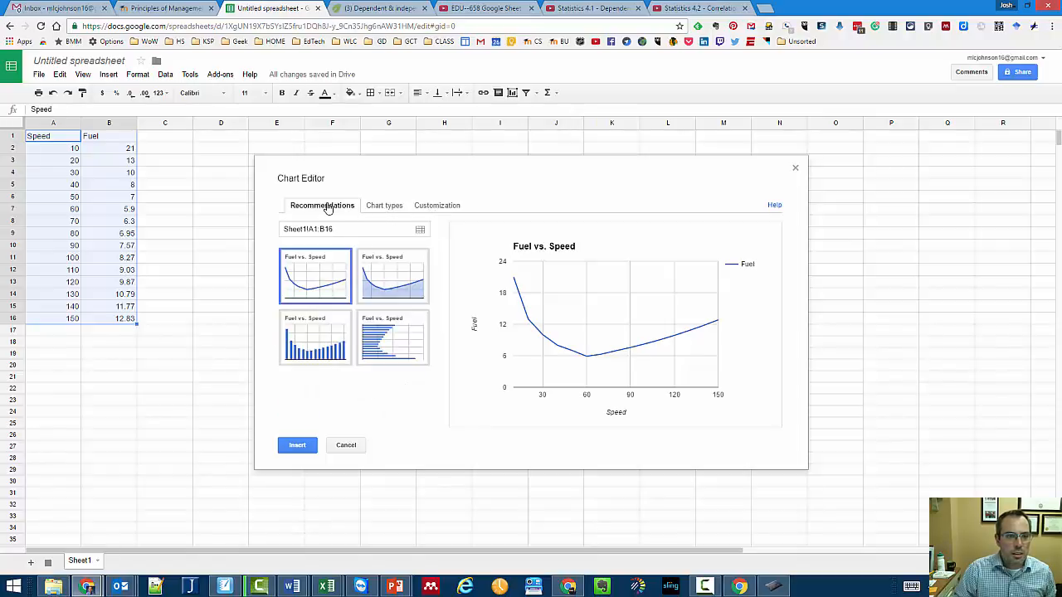
pyautogui.click(393, 208)
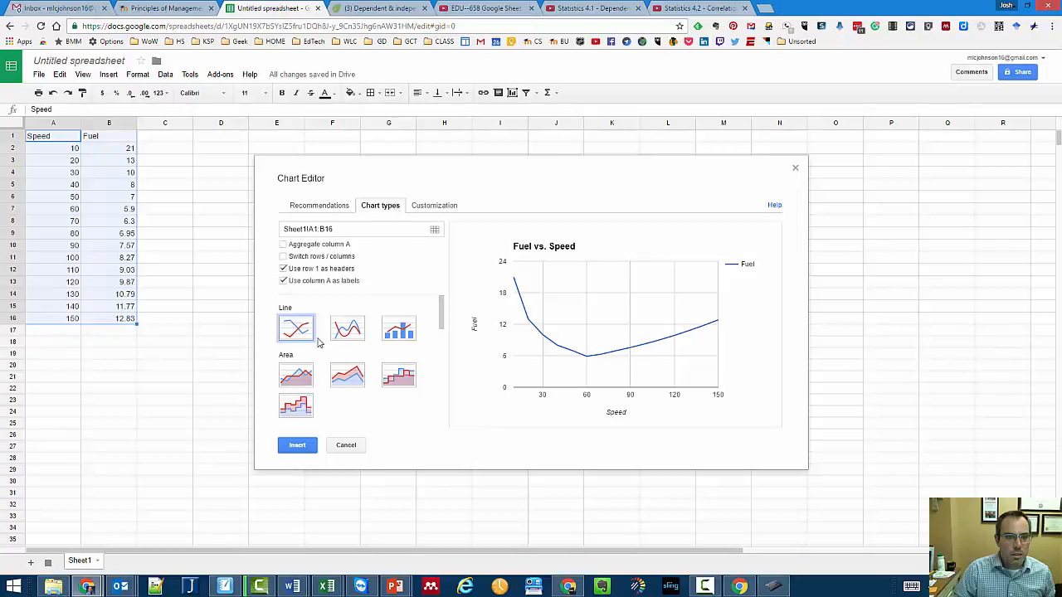
pyautogui.click(296, 445)
pyautogui.moveTo(238, 150)
pyautogui.mouseDown()
pyautogui.moveTo(325, 266)
pyautogui.moveTo(311, 335)
pyautogui.moveTo(229, 333)
pyautogui.moveTo(237, 339)
pyautogui.mouseUp()
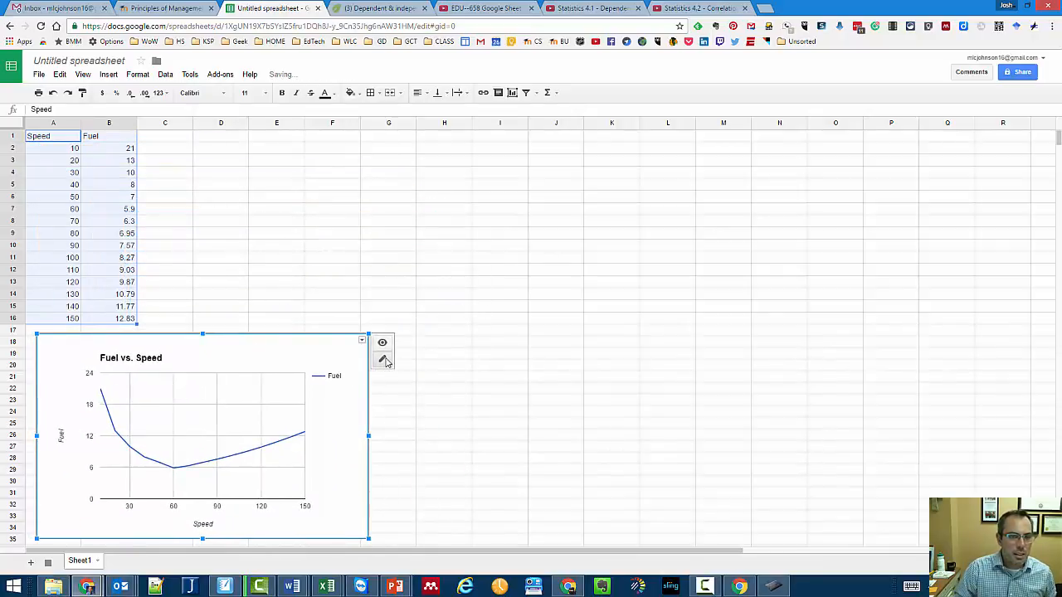
# Step: Change the Fuel vs. Speed chart to a scatter chart and position it just below the data
pyautogui.click(362, 340)
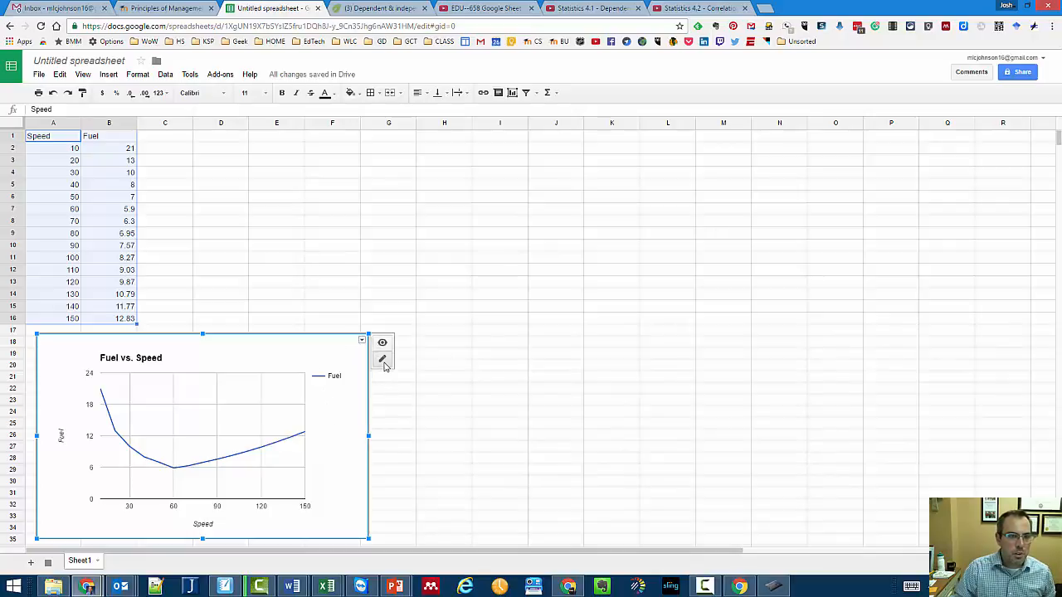
pyautogui.click(384, 344)
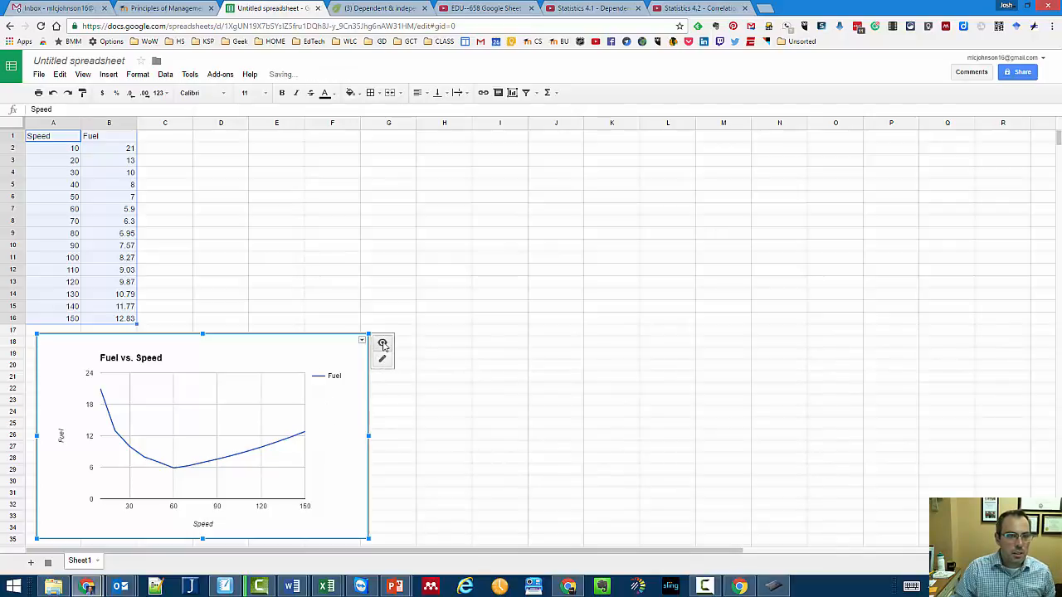
pyautogui.click(382, 362)
pyautogui.rightClick(353, 358)
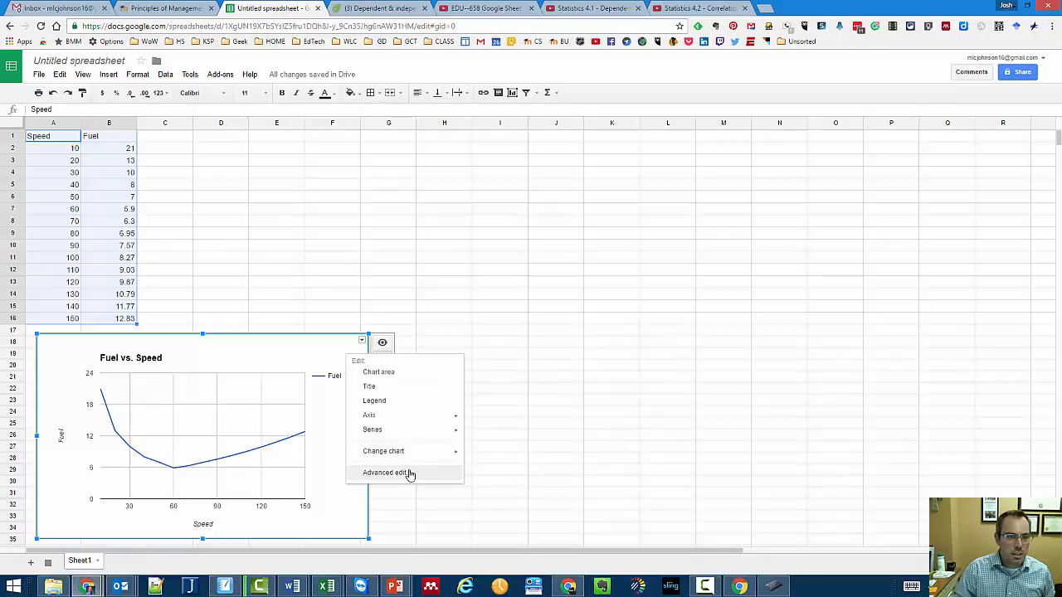
pyautogui.moveTo(400, 458)
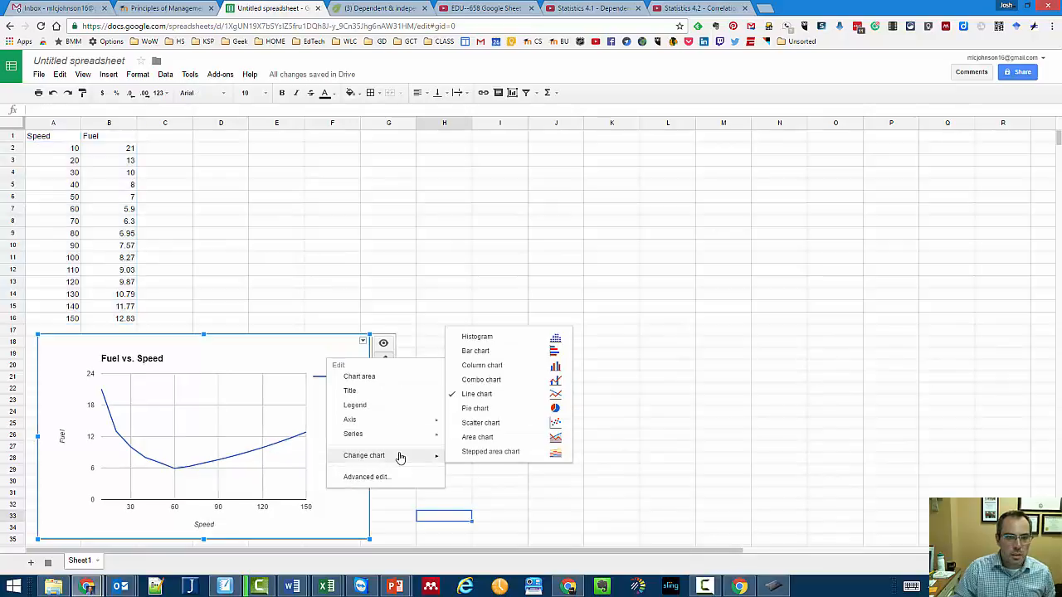
pyautogui.click(493, 425)
pyautogui.moveTo(223, 343)
pyautogui.mouseDown()
pyautogui.moveTo(299, 337)
pyautogui.moveTo(233, 338)
pyautogui.mouseUp()
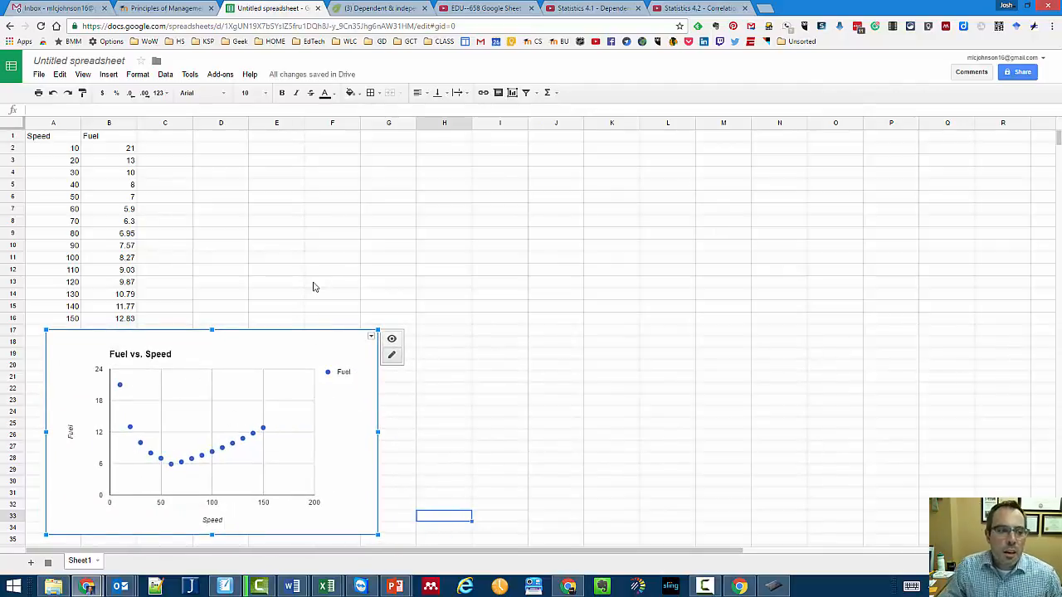
pyautogui.moveTo(297, 339); pyautogui.dragTo(289, 341)
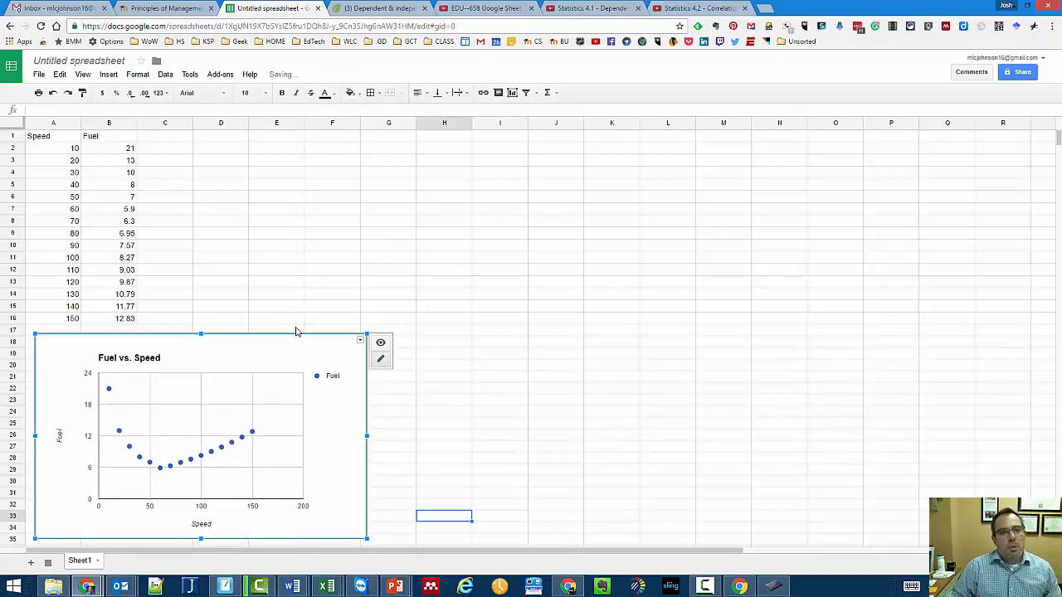
# Step: Search the add-ons for "data analysis", install the free XLMiner Analysis ToolPak, and allow its access to the spreadsheets
pyautogui.click(222, 74)
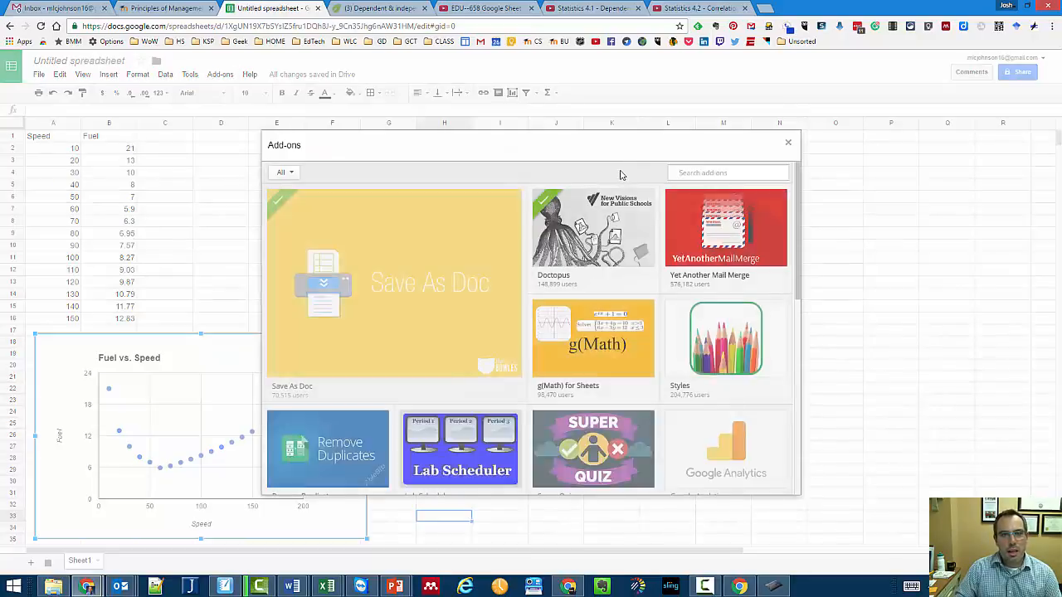
pyautogui.click(703, 181)
pyautogui.write('data')
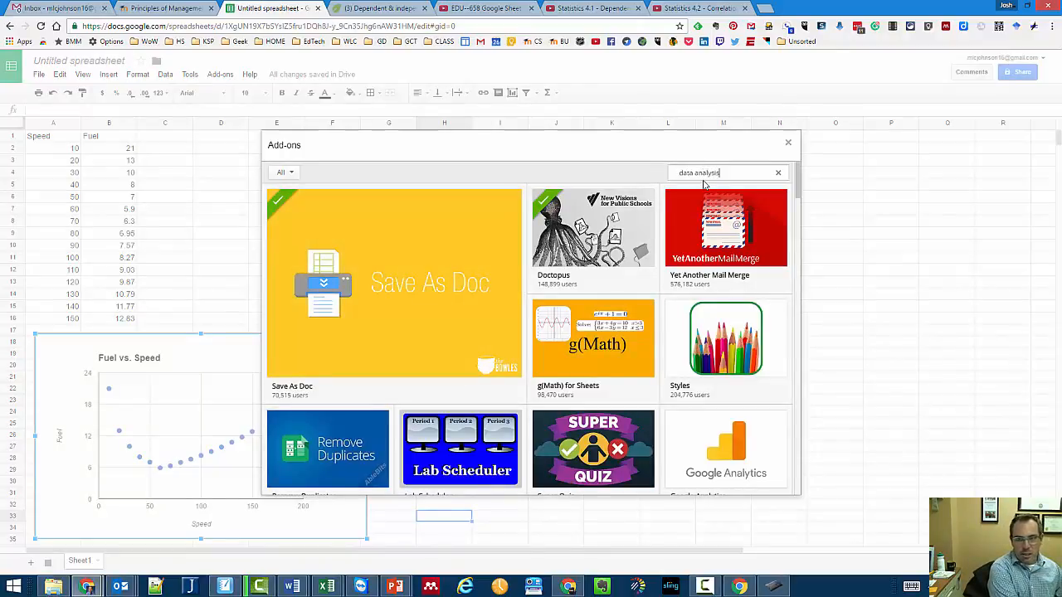
pyautogui.write(' analysis')
pyautogui.press('Return')
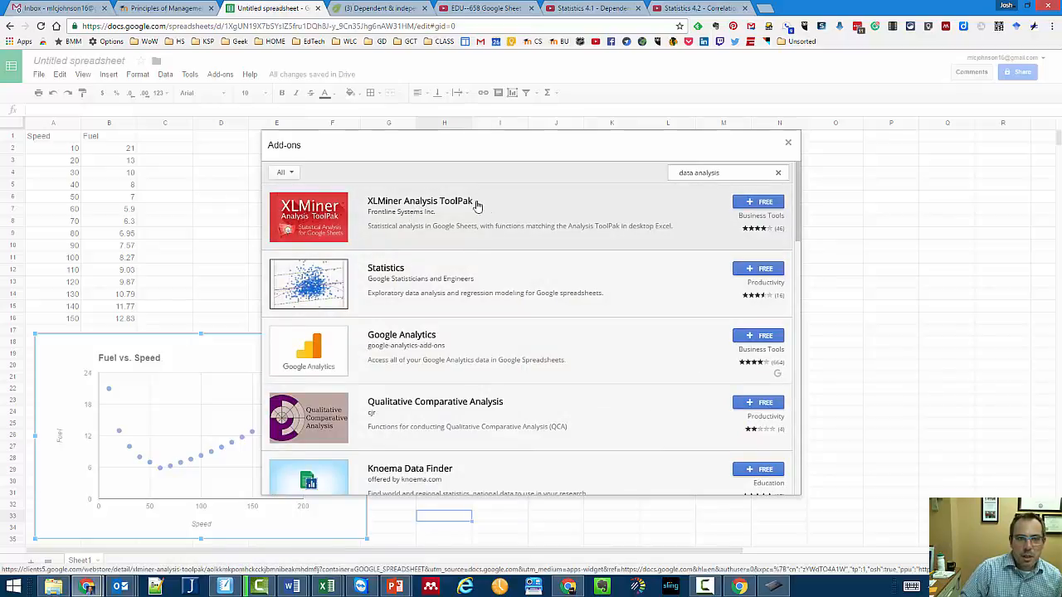
pyautogui.click(764, 203)
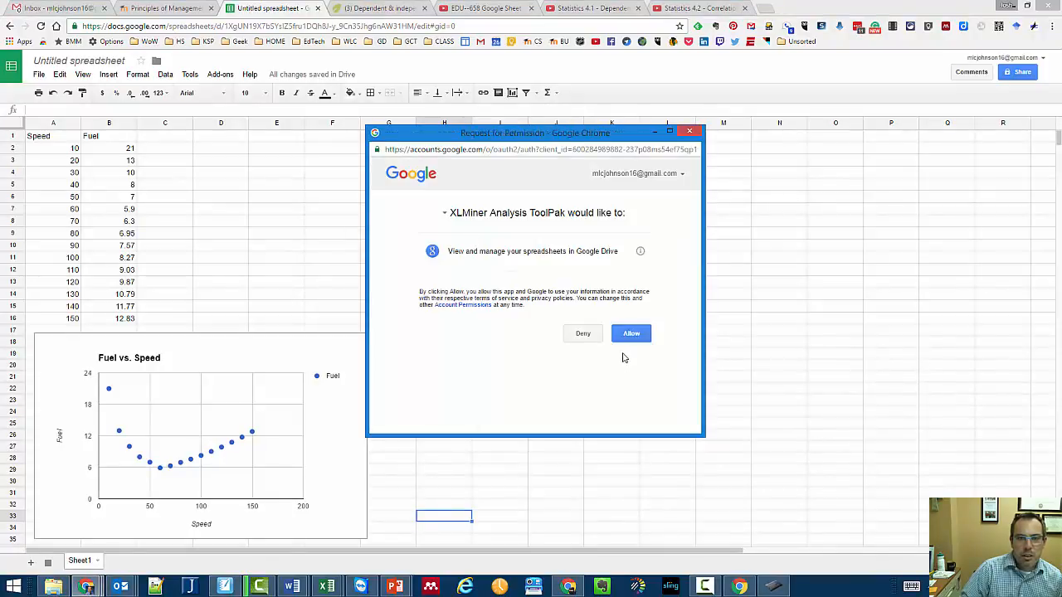
pyautogui.click(628, 335)
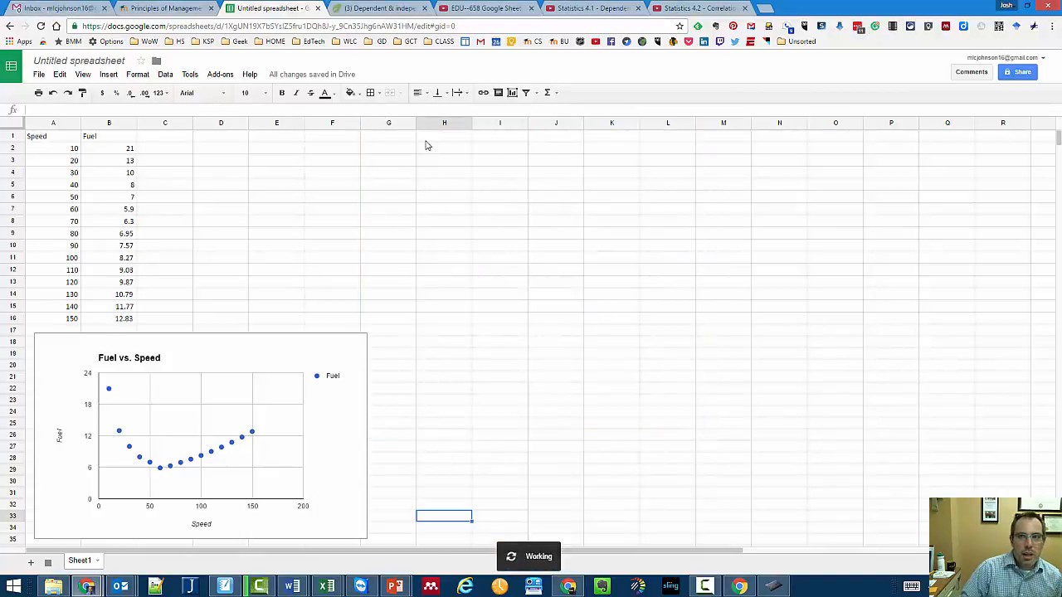
# Step: Start the XLMiner Analysis ToolPak and open its Correlation tool settings
pyautogui.click(220, 75)
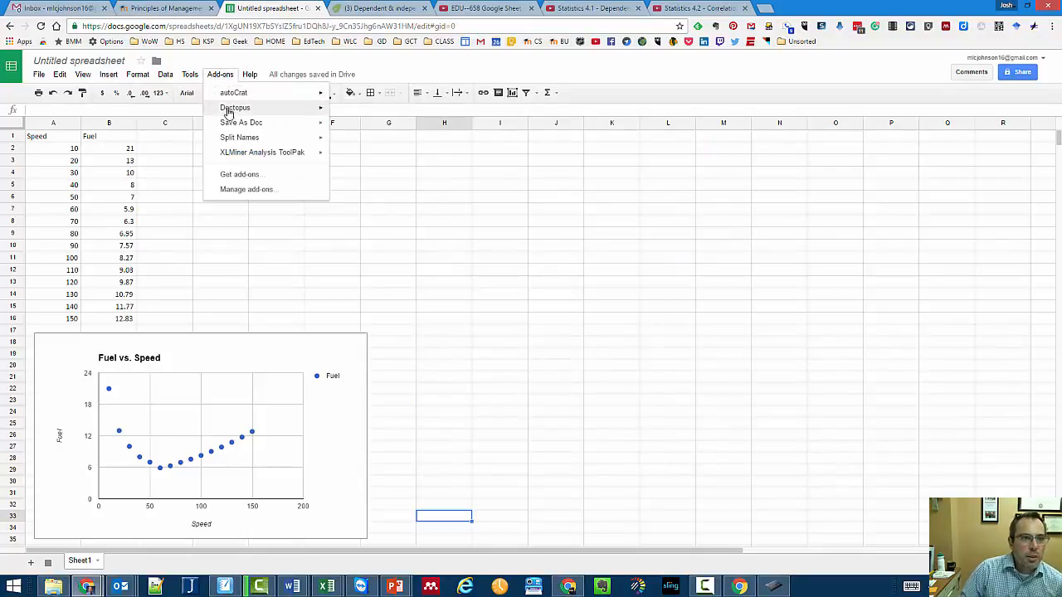
pyautogui.moveTo(246, 158)
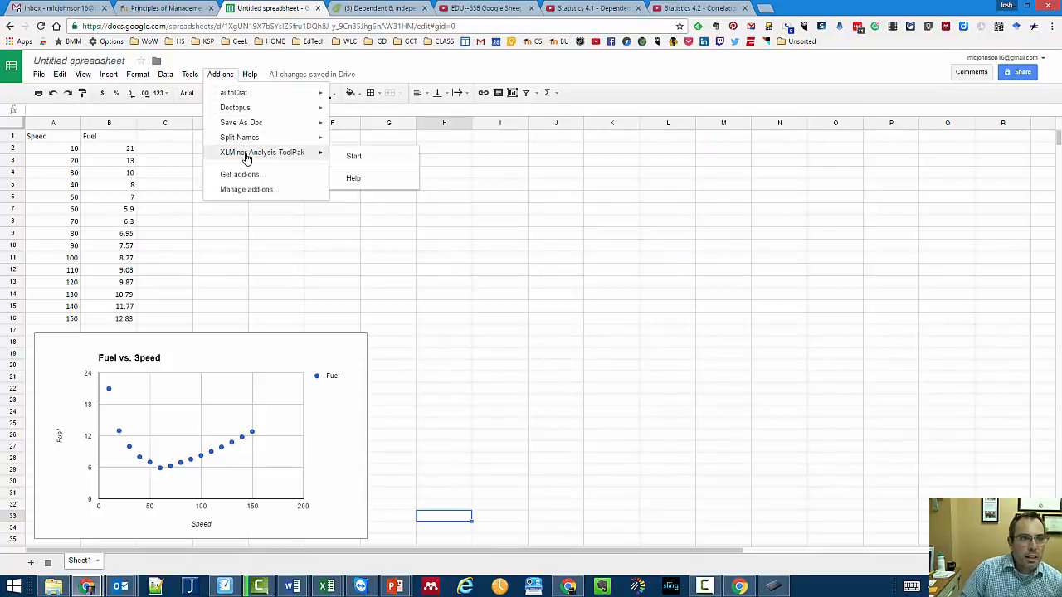
pyautogui.click(356, 158)
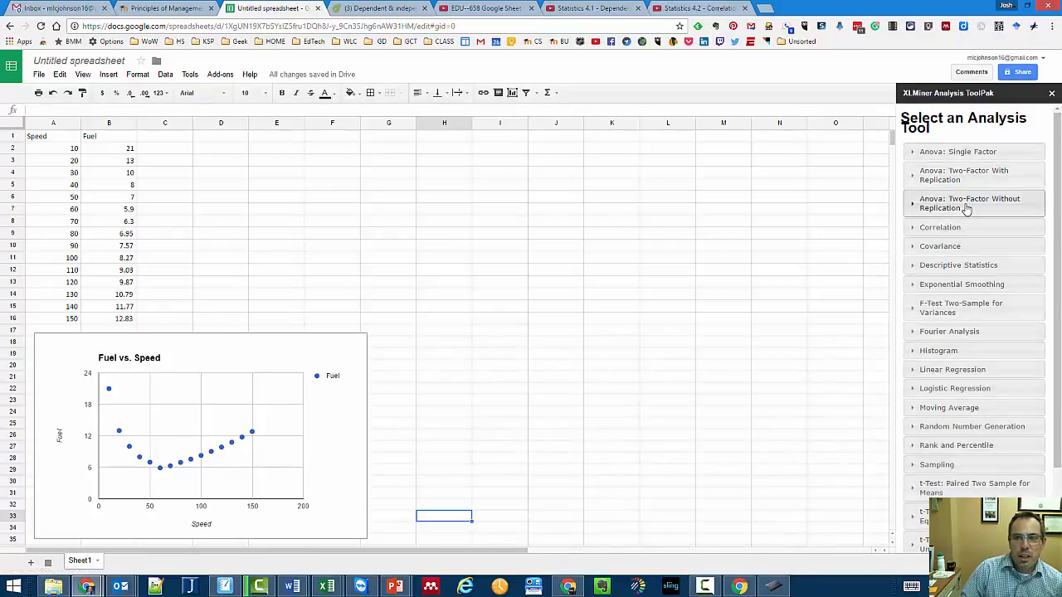
pyautogui.scroll(-1, 968, 211)
pyautogui.scroll(1, 968, 219)
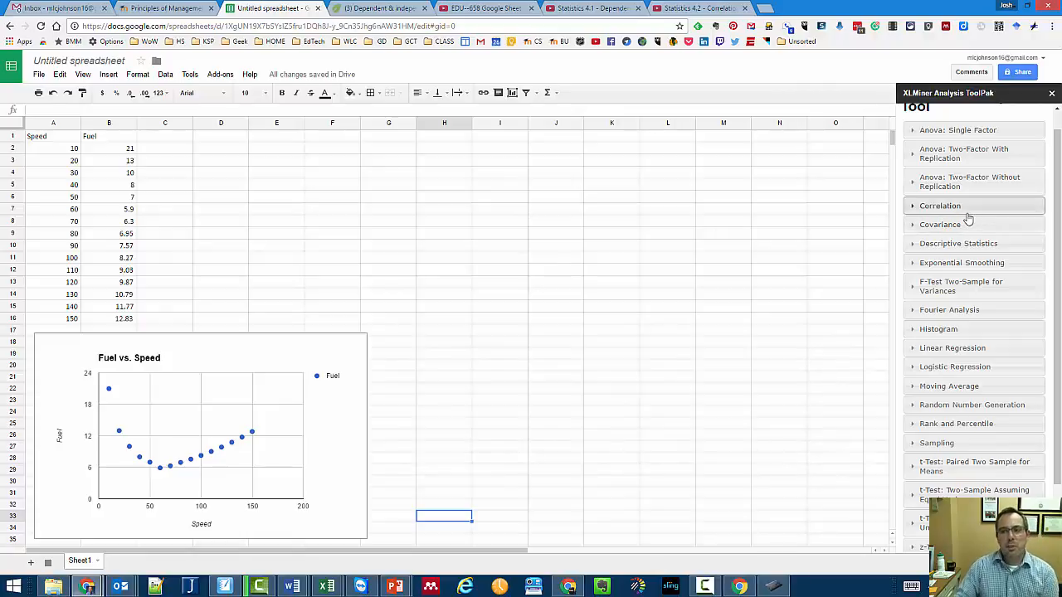
pyautogui.click(912, 213)
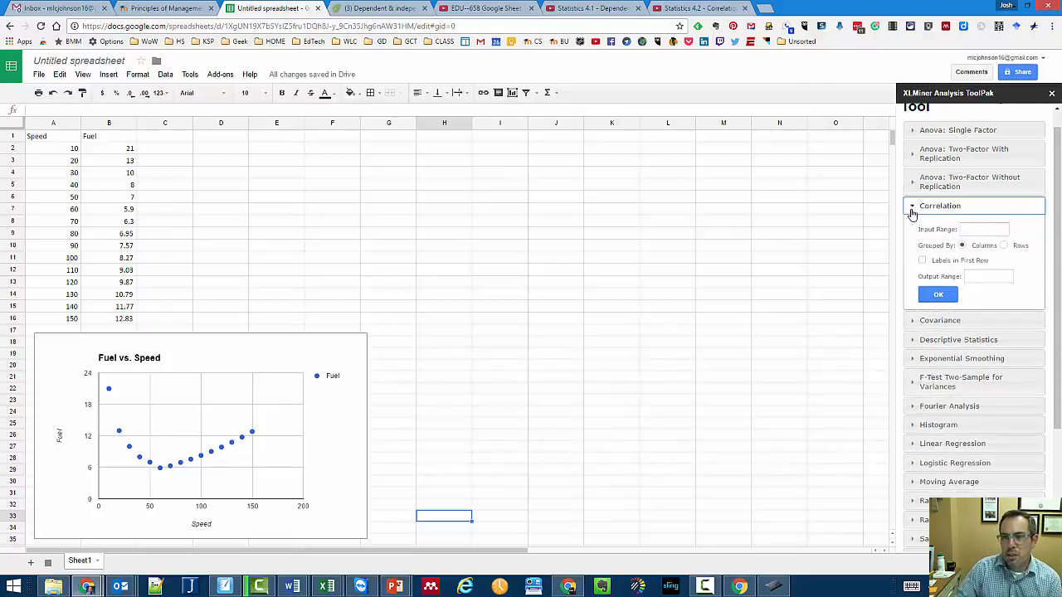
# Step: Run the correlation on input range A1:B16 with labels in the first row and the output range set to H4
pyautogui.click(981, 230)
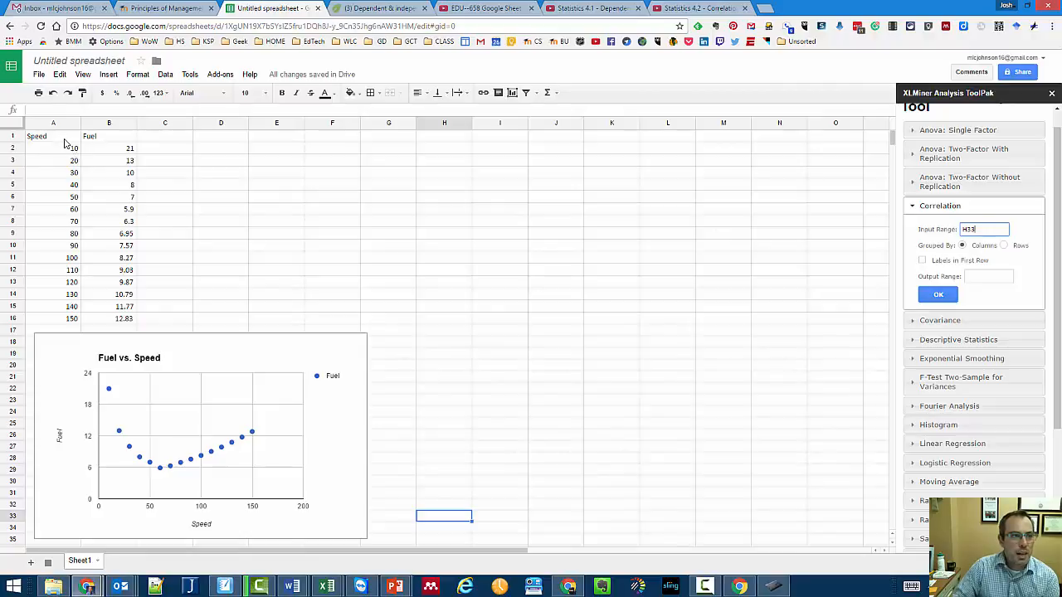
pyautogui.moveTo(64, 139); pyautogui.dragTo(128, 320)
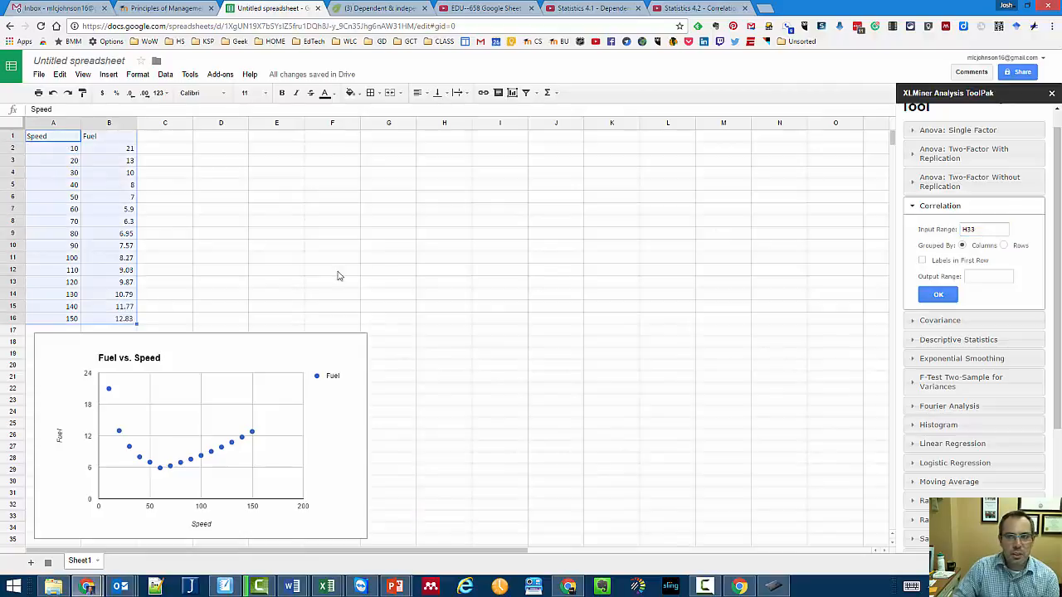
pyautogui.click(995, 225)
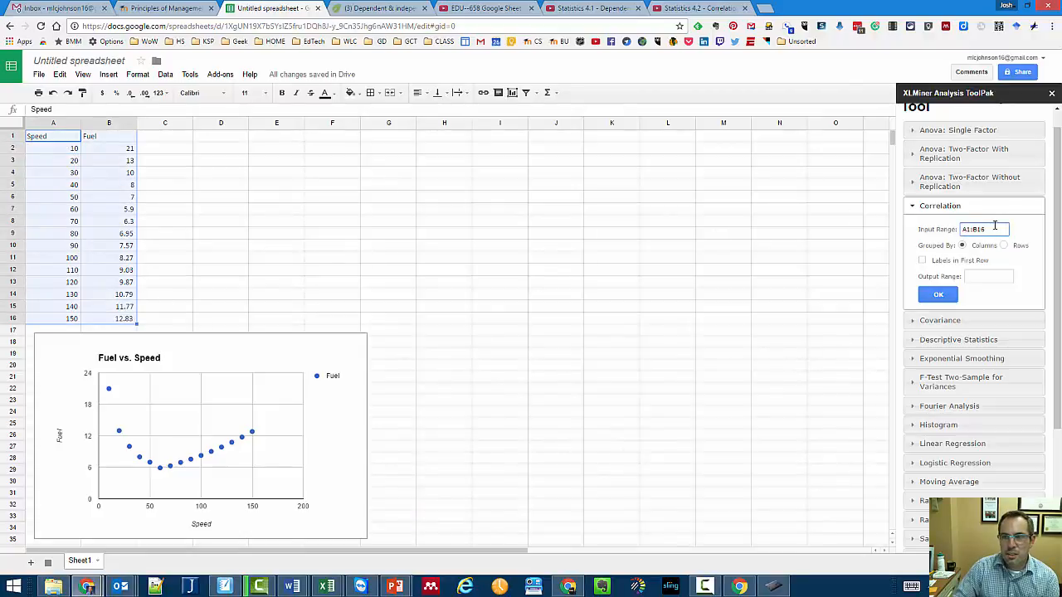
pyautogui.click(923, 262)
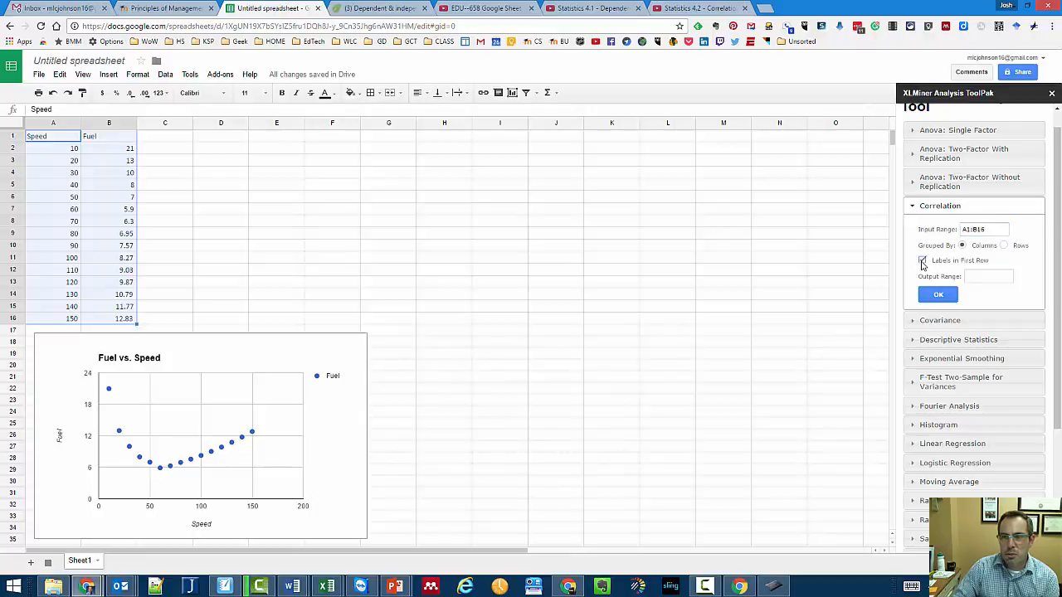
pyautogui.click(432, 176)
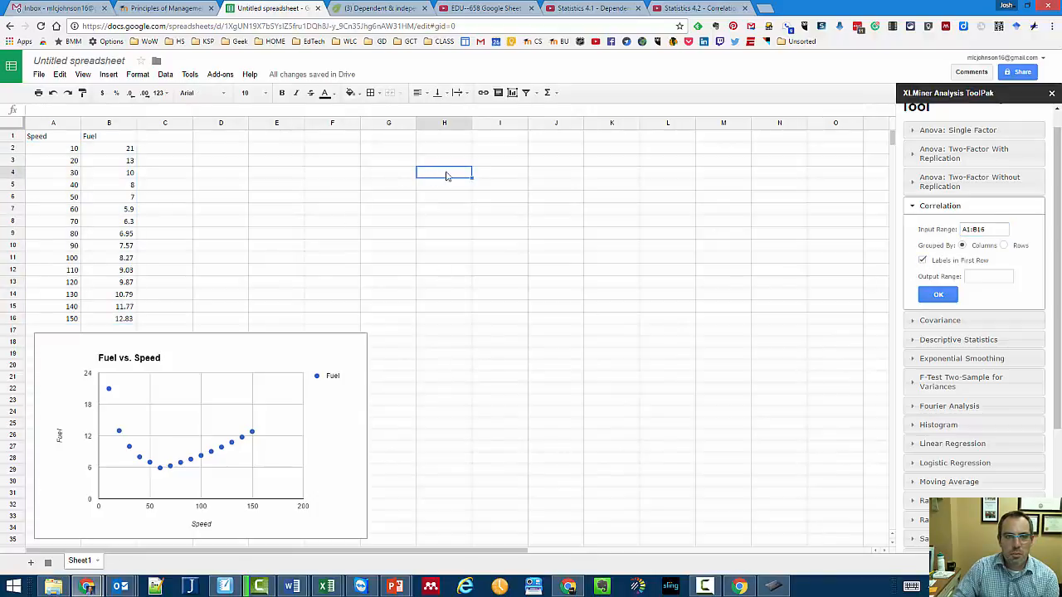
pyautogui.click(1001, 278)
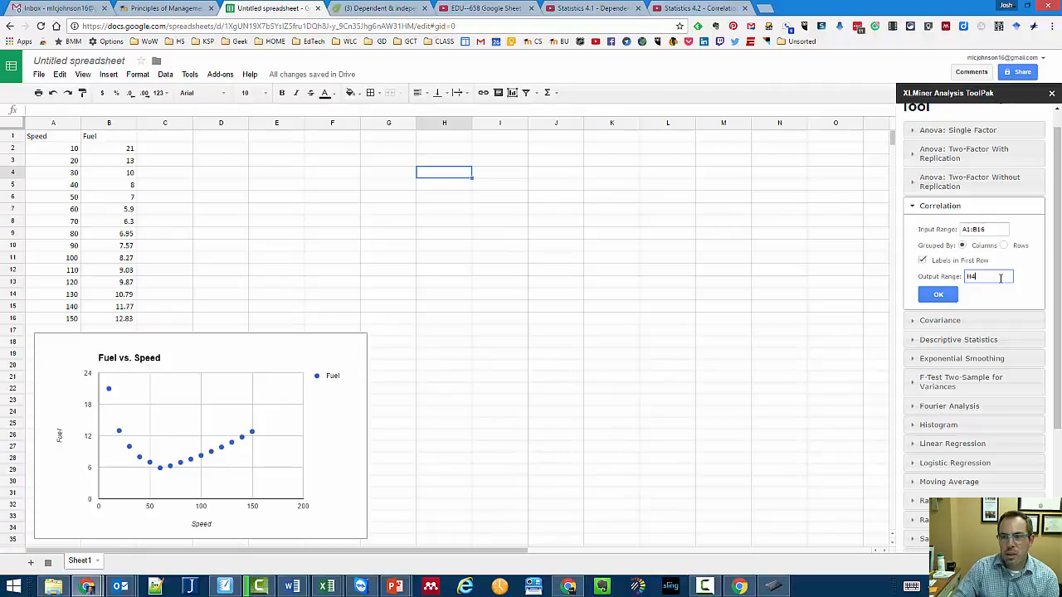
pyautogui.click(947, 296)
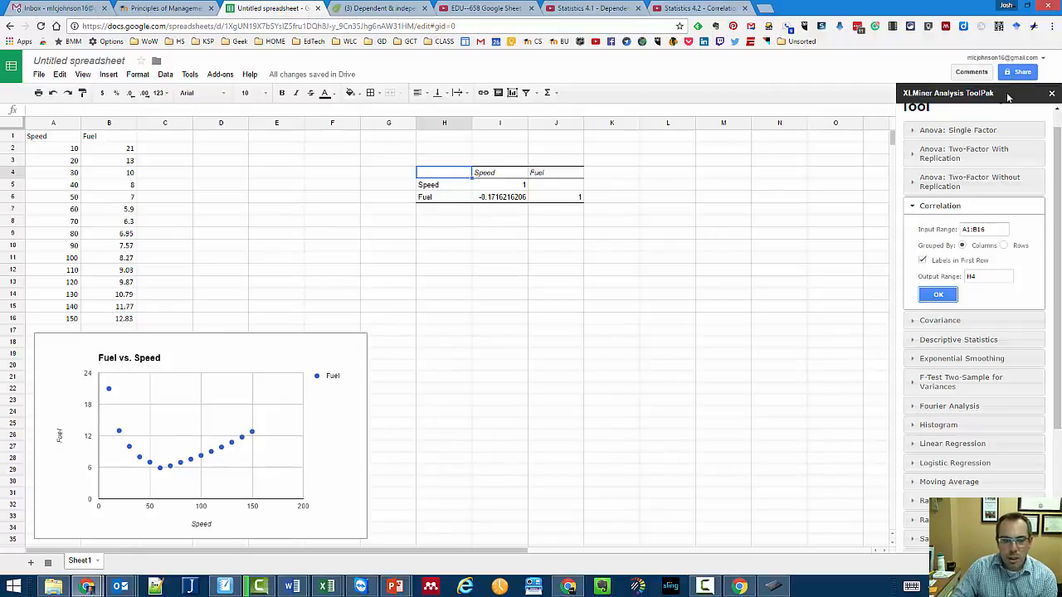
# Step: Switch to the ex04-28.xls workbook in Excel, insert a scatter chart of the Pctret and Newbirds data in A1:B14, and position it below the data
pyautogui.moveTo(330, 589)
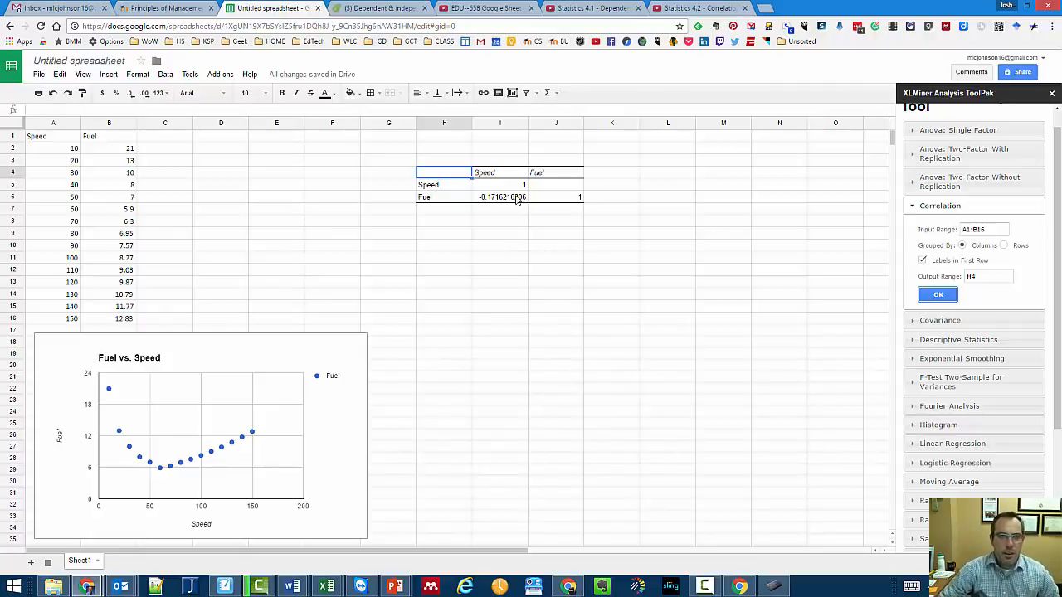
pyautogui.hotkey('alt', 'Tab')
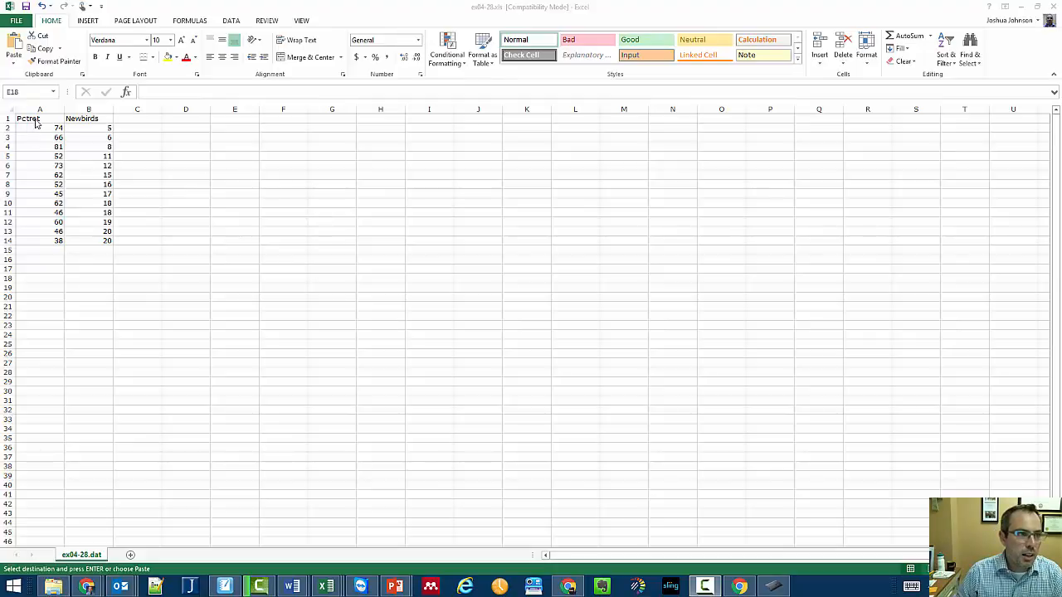
pyautogui.click(170, 205)
pyautogui.click(39, 118)
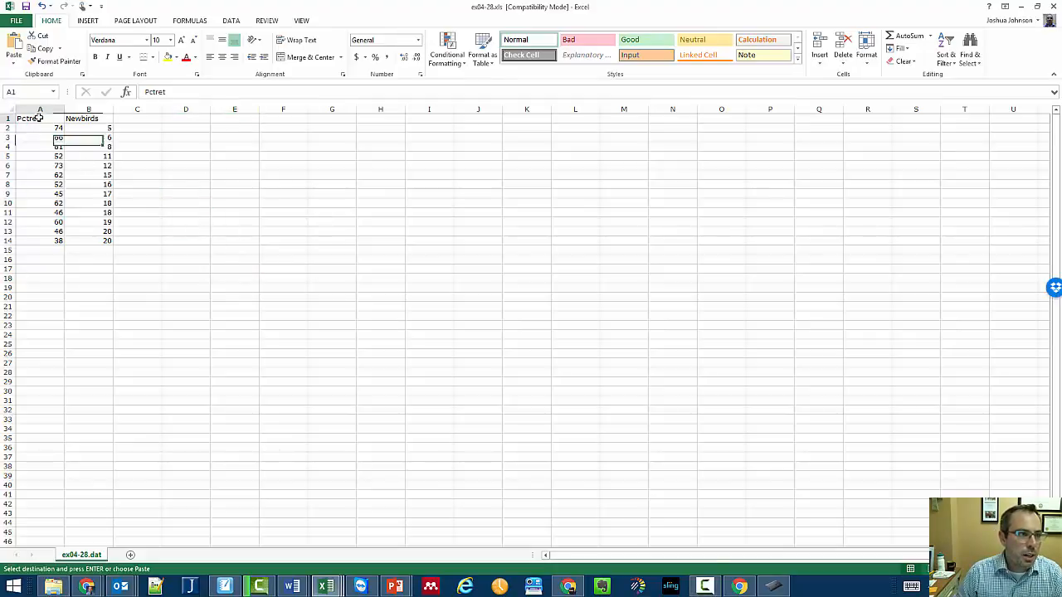
pyautogui.moveTo(39, 118); pyautogui.dragTo(83, 242)
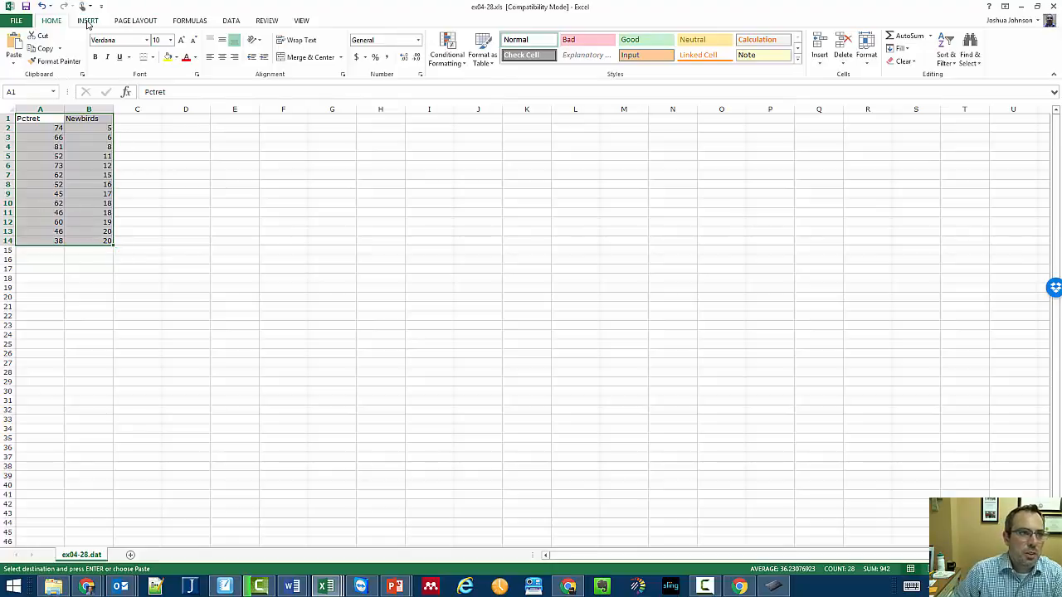
pyautogui.click(88, 22)
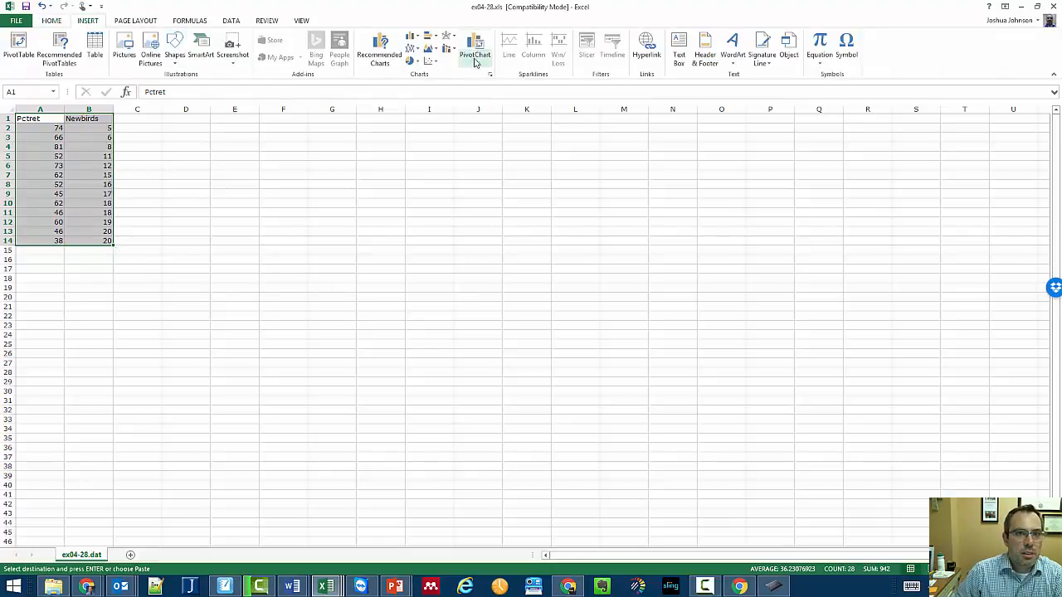
pyautogui.click(431, 62)
pyautogui.click(437, 97)
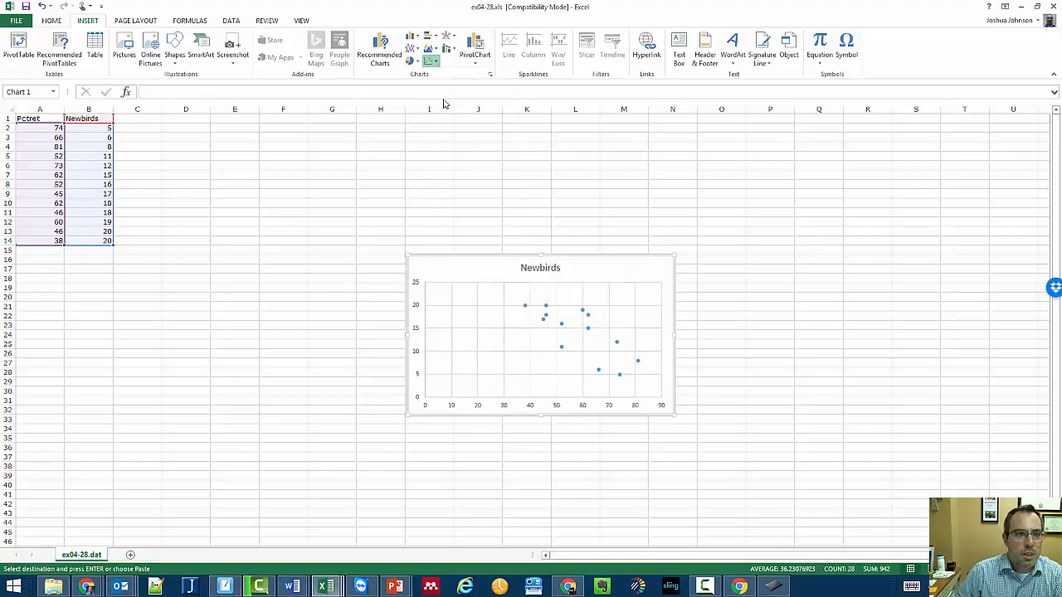
pyautogui.moveTo(576, 273)
pyautogui.mouseDown()
pyautogui.moveTo(218, 277)
pyautogui.moveTo(339, 282)
pyautogui.mouseUp()
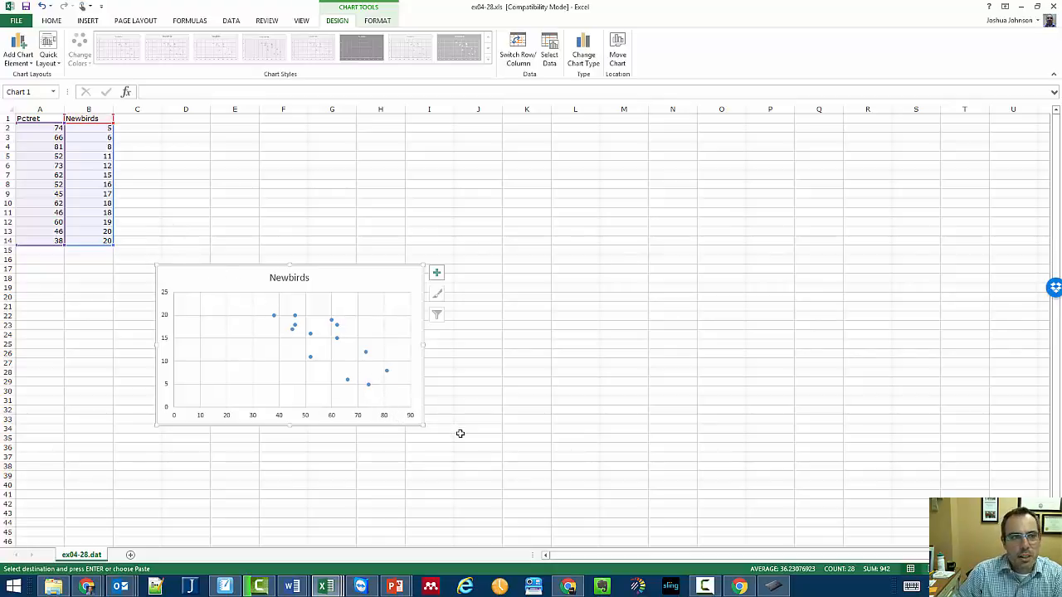
pyautogui.moveTo(351, 284); pyautogui.dragTo(220, 293)
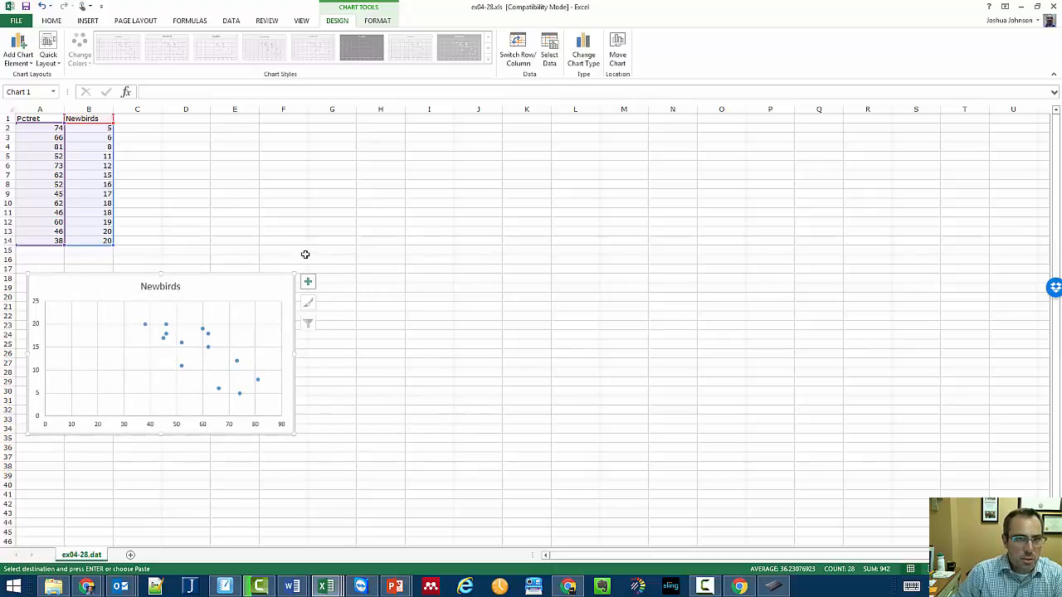
# Step: Run the Data Analysis Correlation tool on input range A1:B16 with labels in the first row and the output range set to G4
pyautogui.click(231, 23)
pyautogui.click(749, 38)
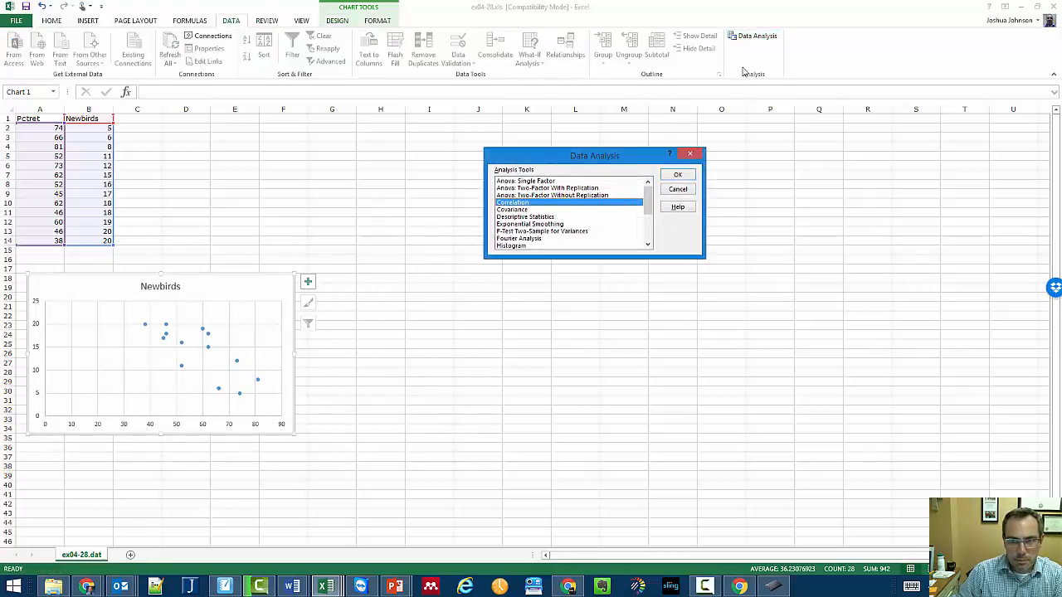
pyautogui.click(677, 175)
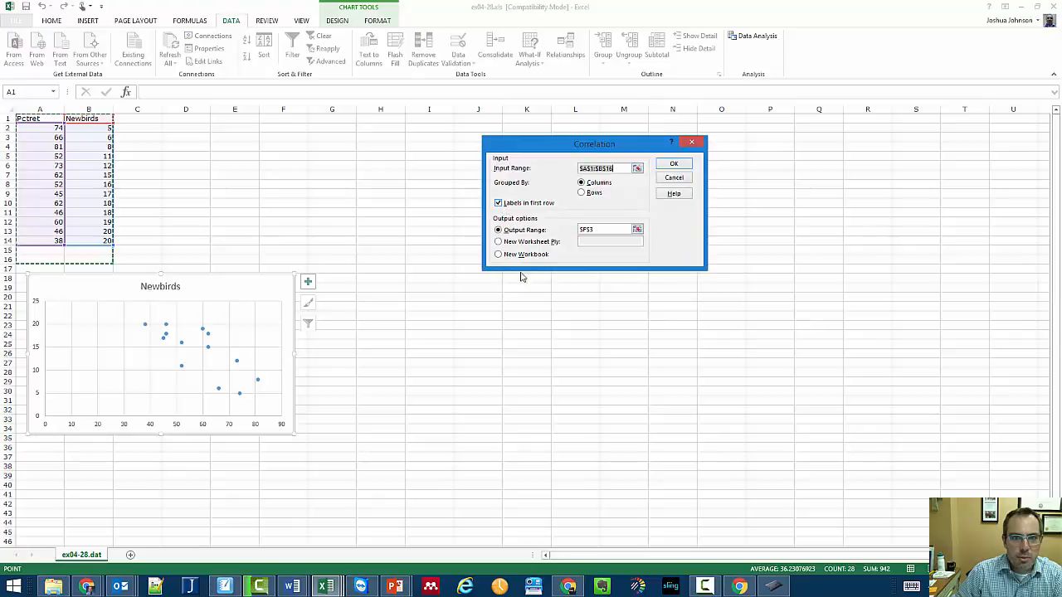
pyautogui.click(637, 230)
pyautogui.click(329, 147)
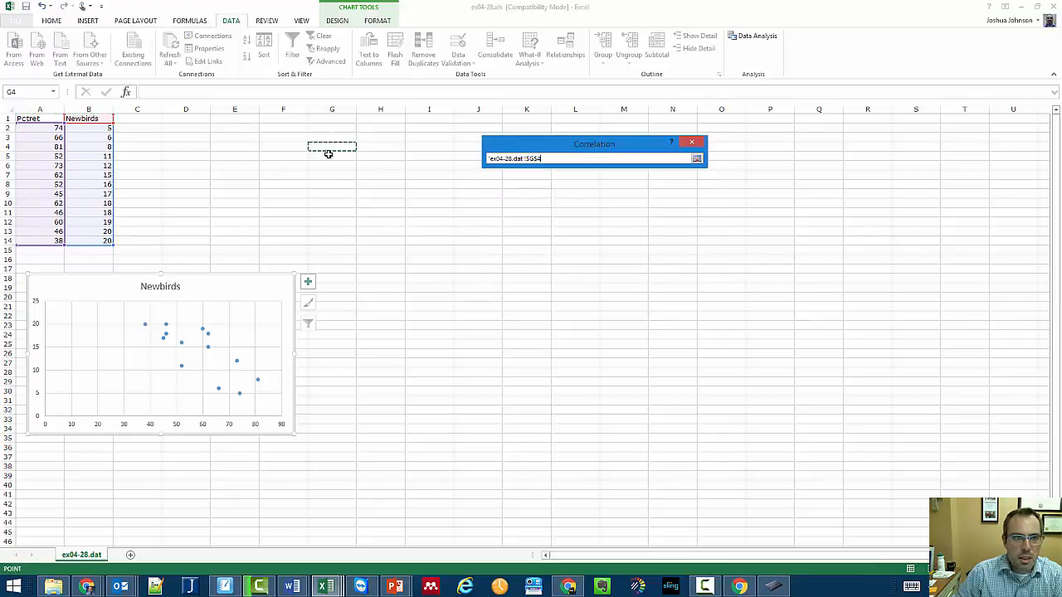
pyautogui.click(697, 159)
pyautogui.click(675, 166)
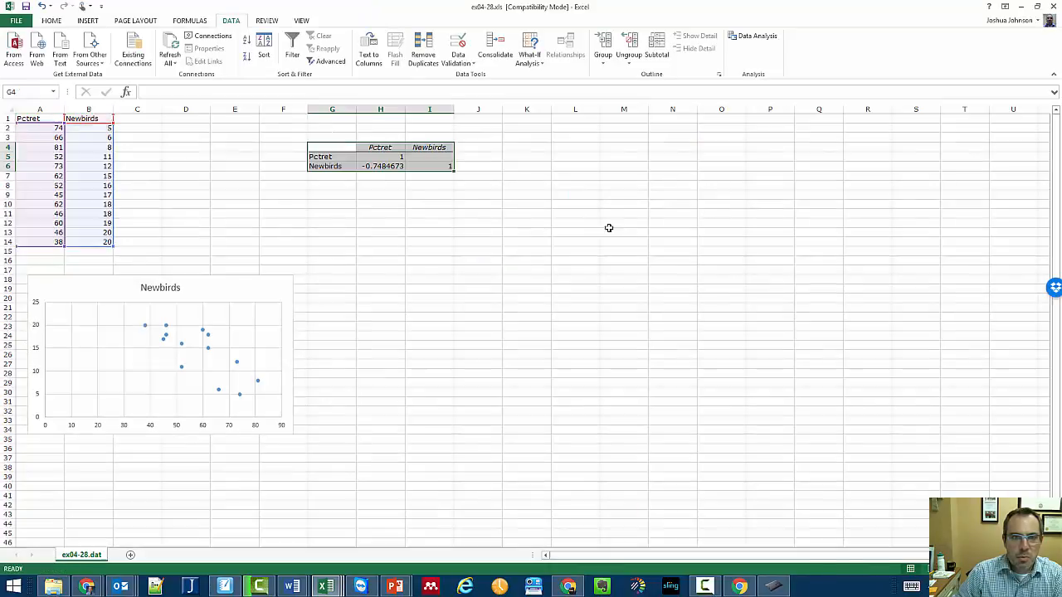
pyautogui.click(380, 168)
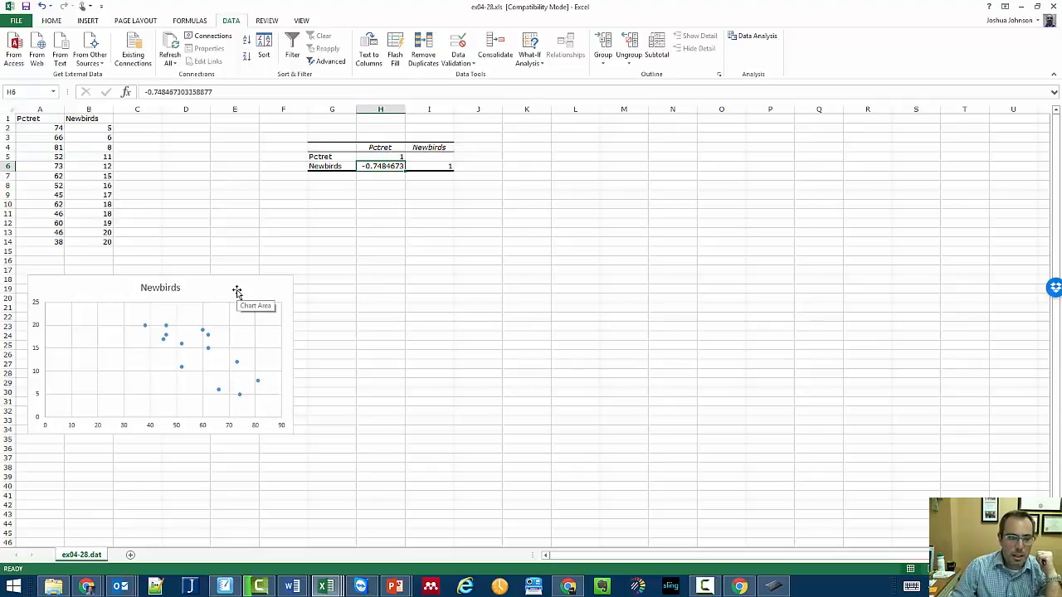
# Step: Copy the Pctret and Newbirds data in A1:B14 and paste it into a new sheet of the Google Sheets spreadsheet
pyautogui.moveTo(29, 119); pyautogui.dragTo(103, 242)
pyautogui.hotkey('ctrl', 'c')
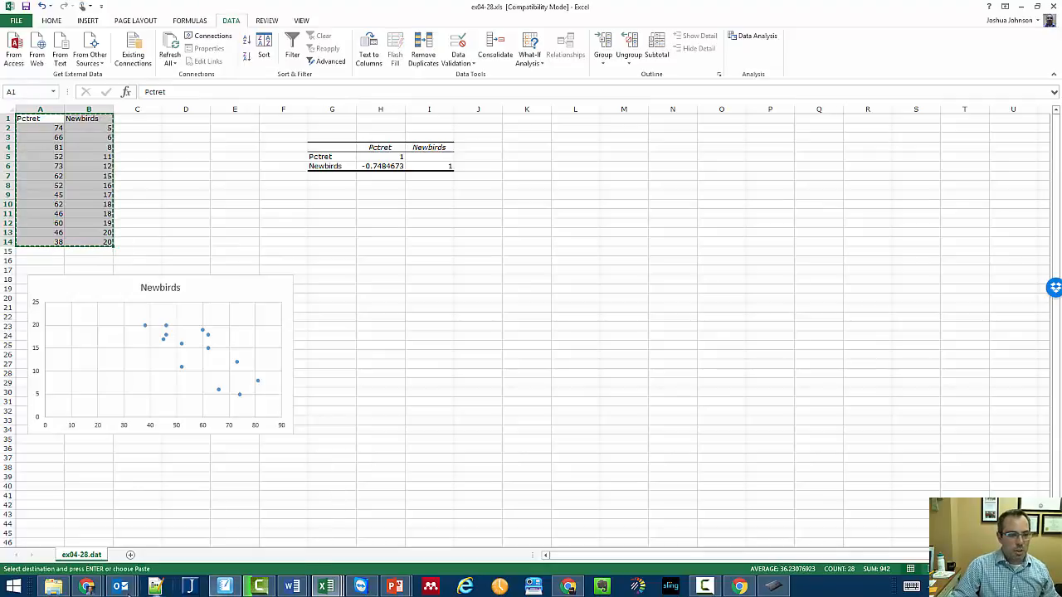
pyautogui.click(87, 587)
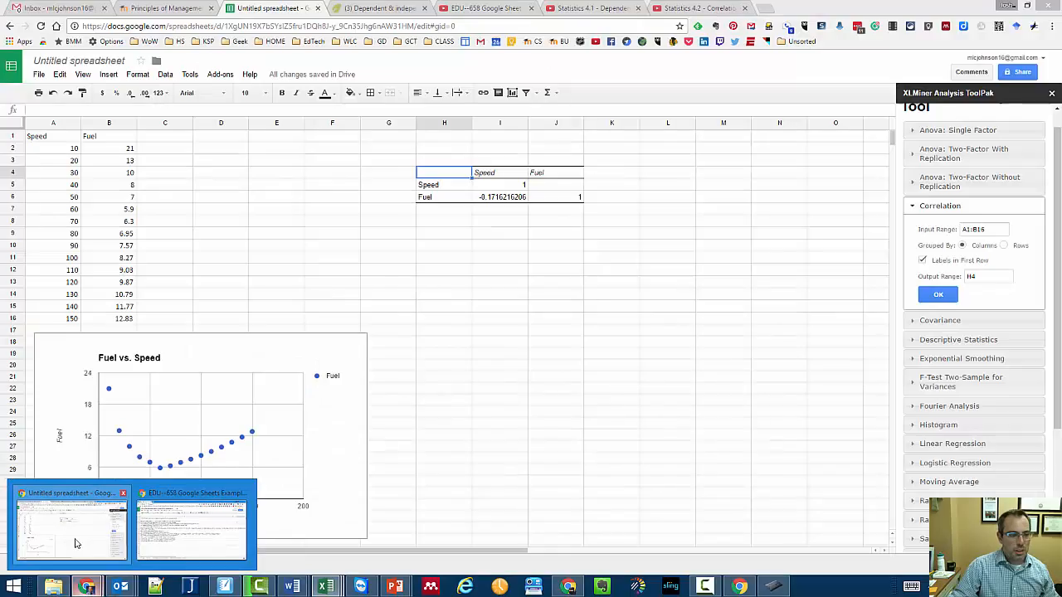
pyautogui.click(73, 541)
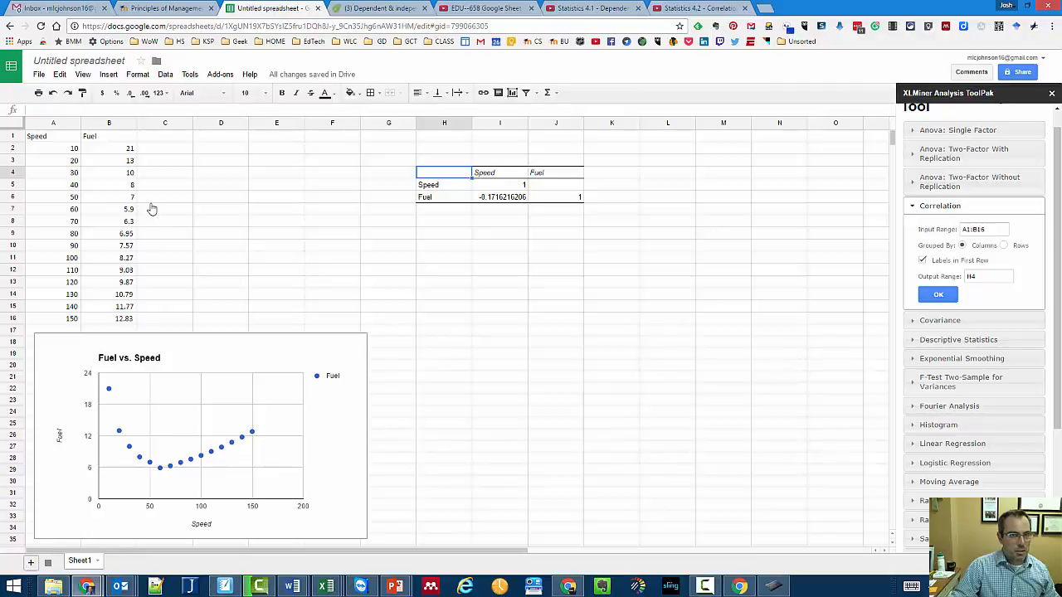
pyautogui.hotkey('ctrl', 'v')
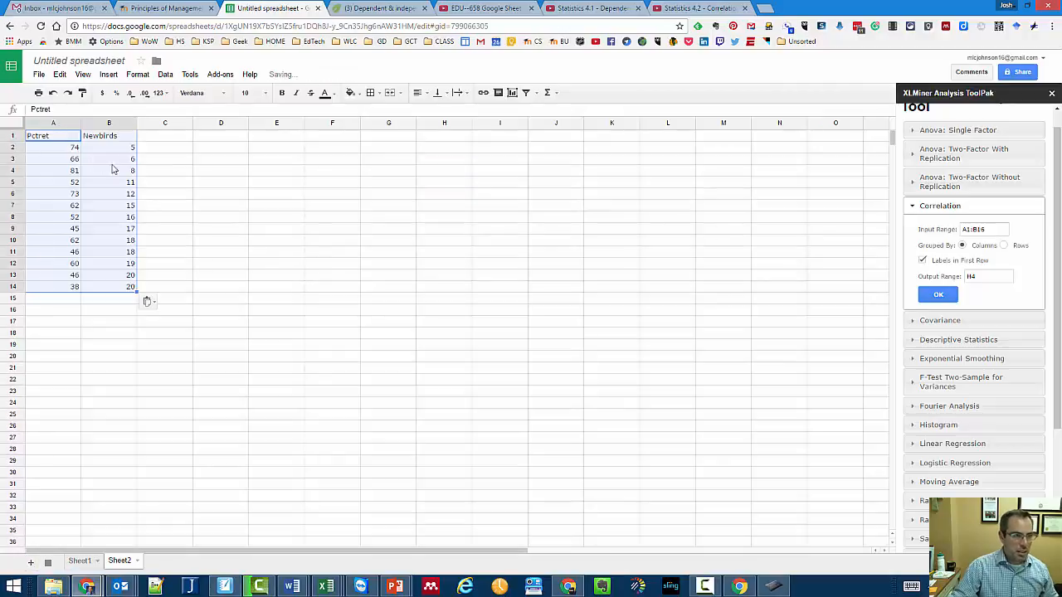
pyautogui.click(194, 174)
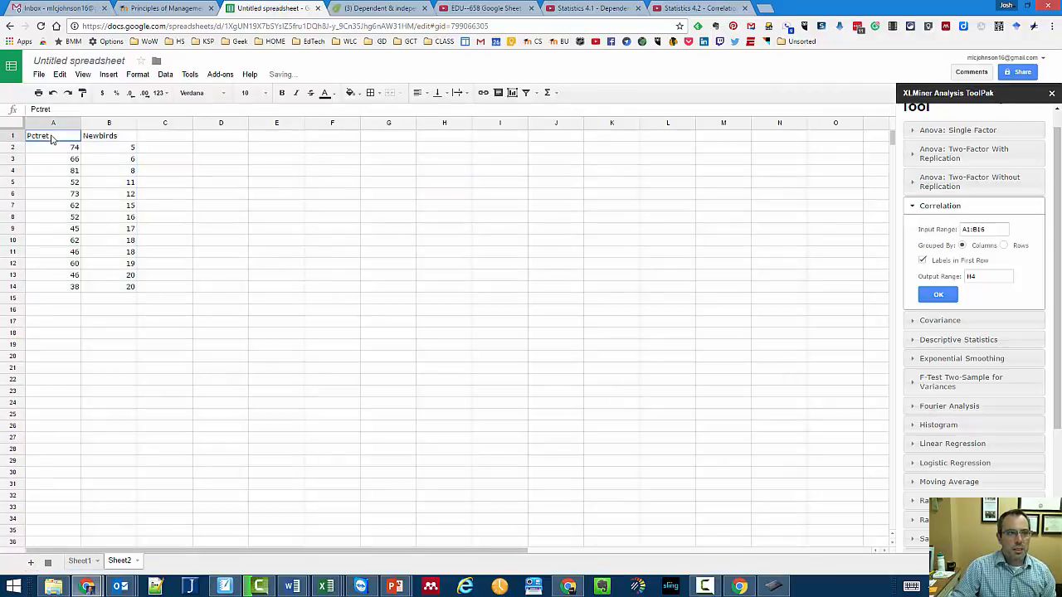
# Step: Insert the recommended Newbirds vs. Pctret scatter chart from A1:B14 and position it just below the data
pyautogui.moveTo(38, 137); pyautogui.dragTo(132, 288)
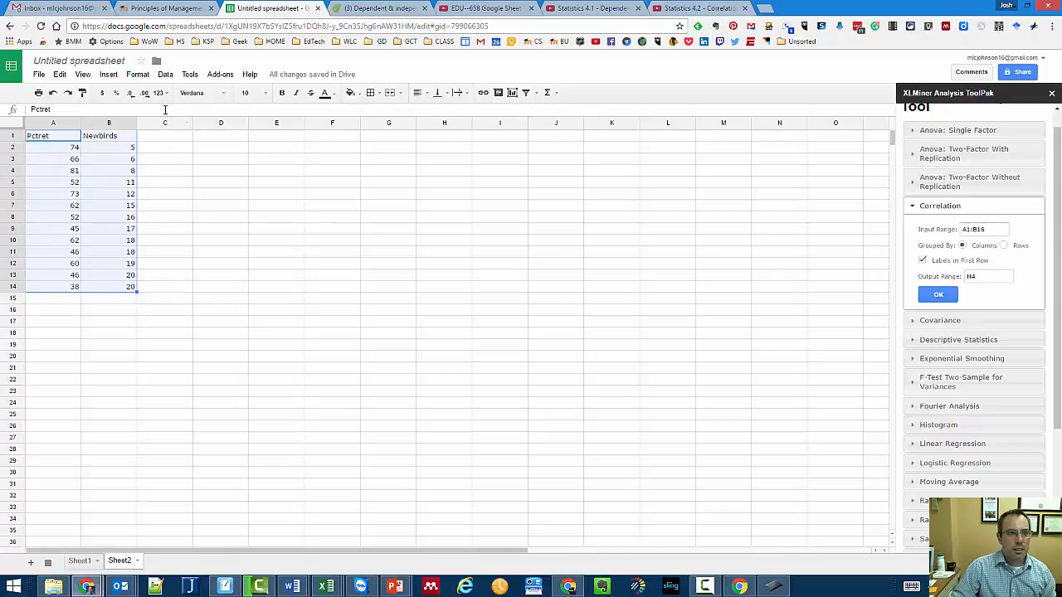
pyautogui.click(111, 74)
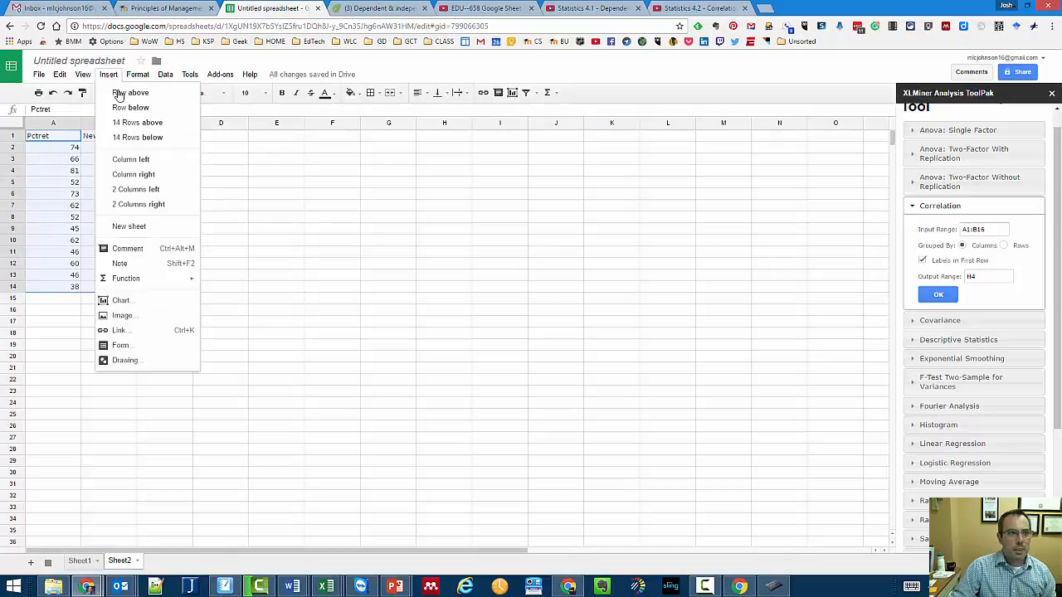
pyautogui.click(162, 303)
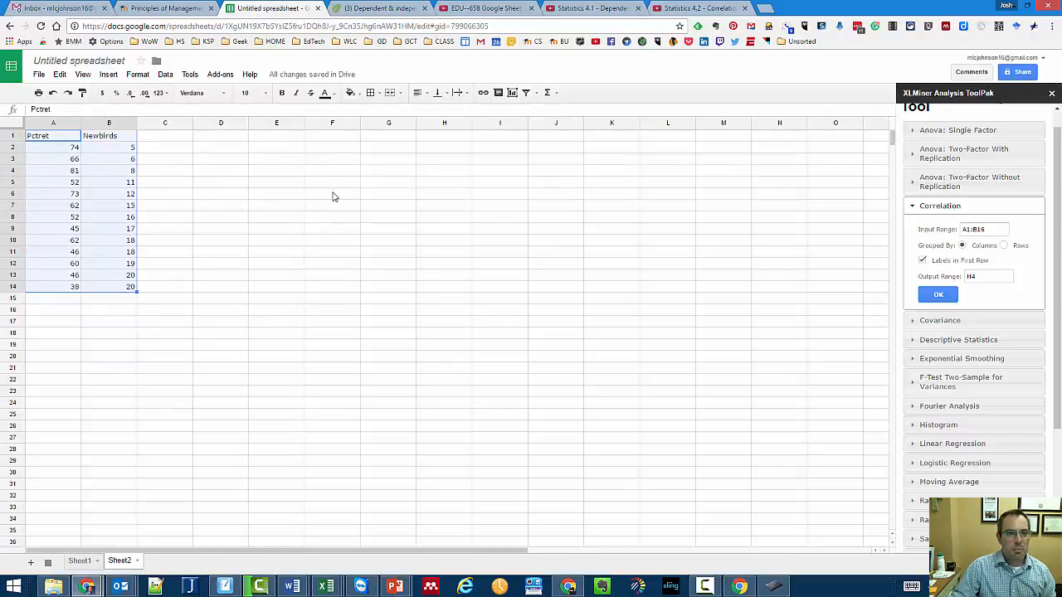
pyautogui.click(321, 349)
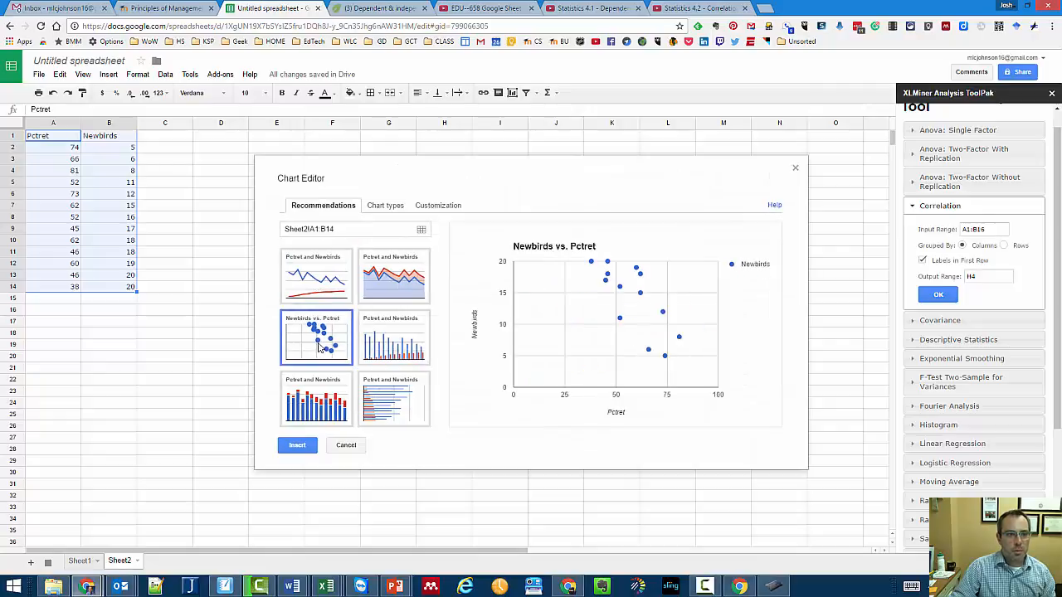
pyautogui.click(296, 445)
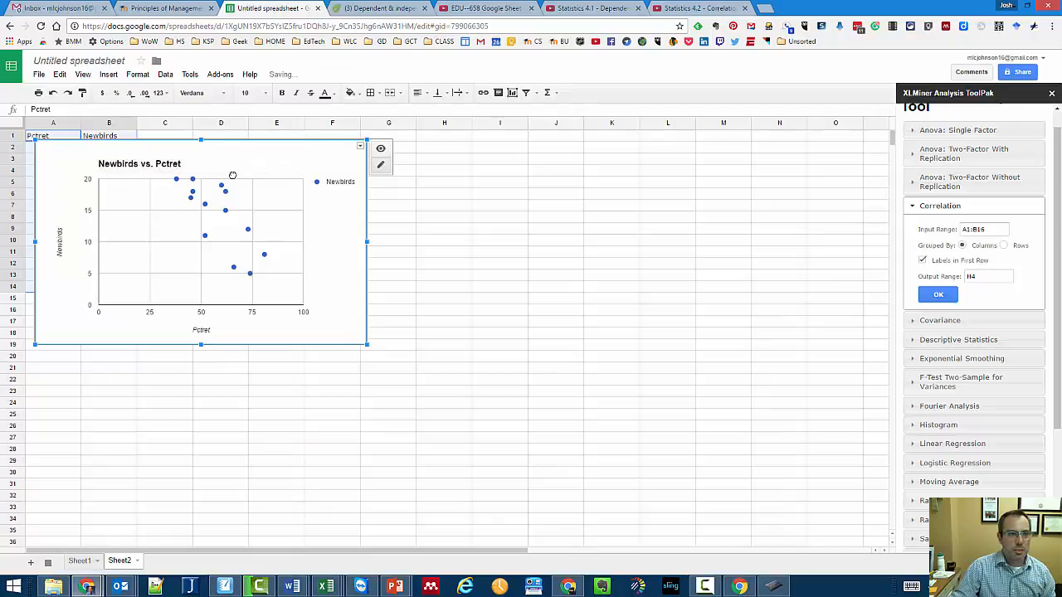
pyautogui.moveTo(233, 173); pyautogui.dragTo(268, 345)
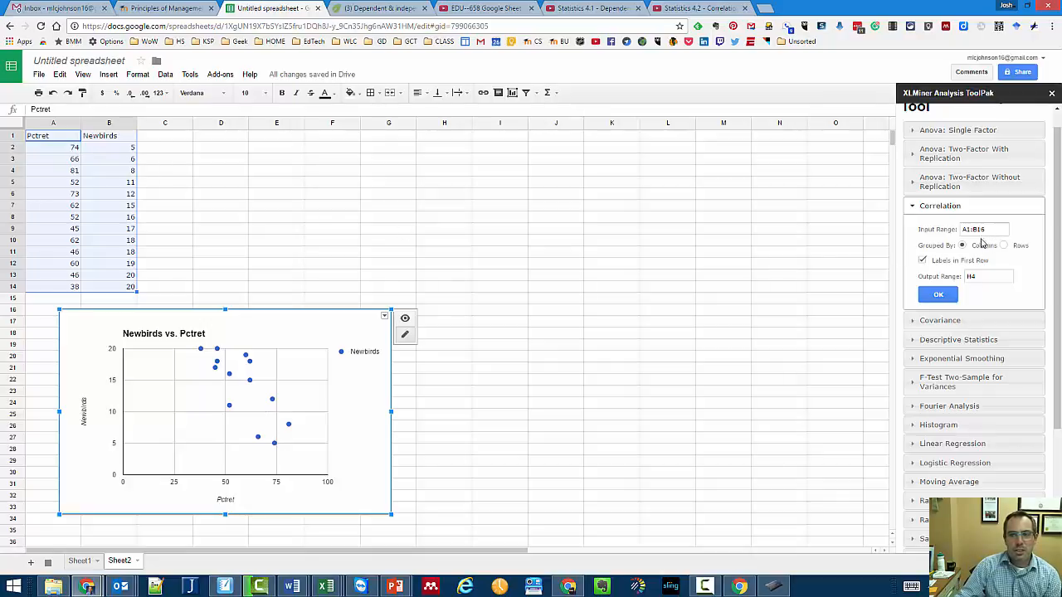
# Step: Run the XLMiner correlation on input range A1:B14 with labels in the first row and the output range set to H6
pyautogui.click(176, 162)
pyautogui.moveTo(50, 135); pyautogui.dragTo(138, 282)
pyautogui.click(987, 229)
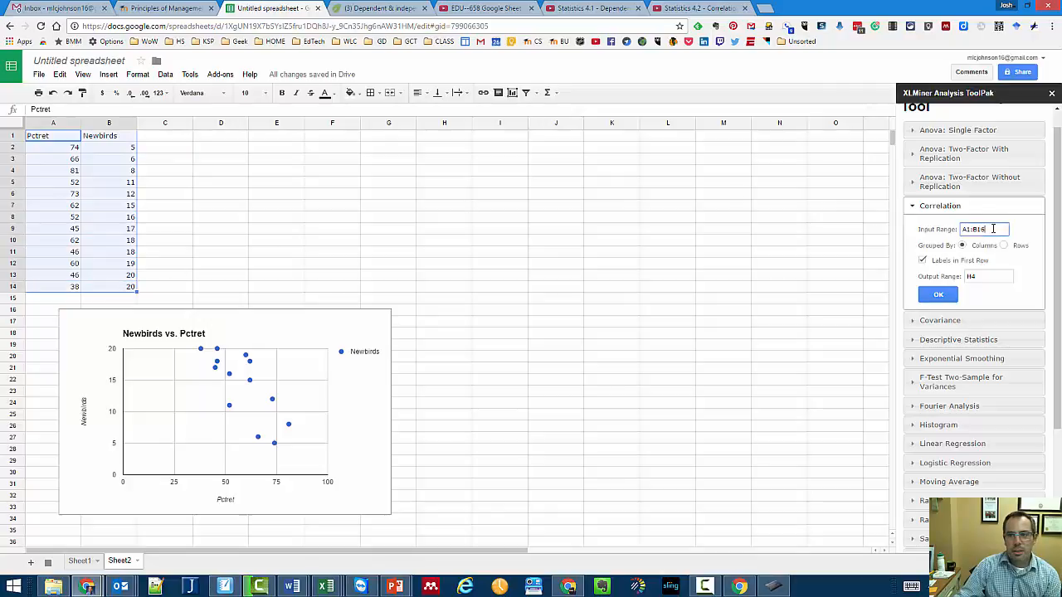
pyautogui.click(469, 197)
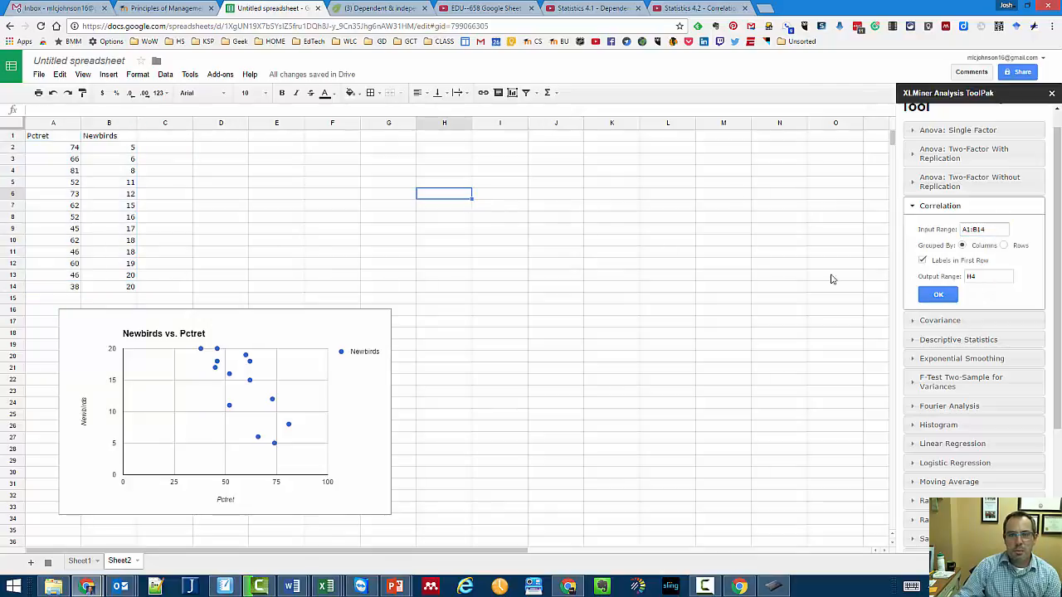
pyautogui.click(987, 276)
pyautogui.press('BackSpace')
pyautogui.write('6')
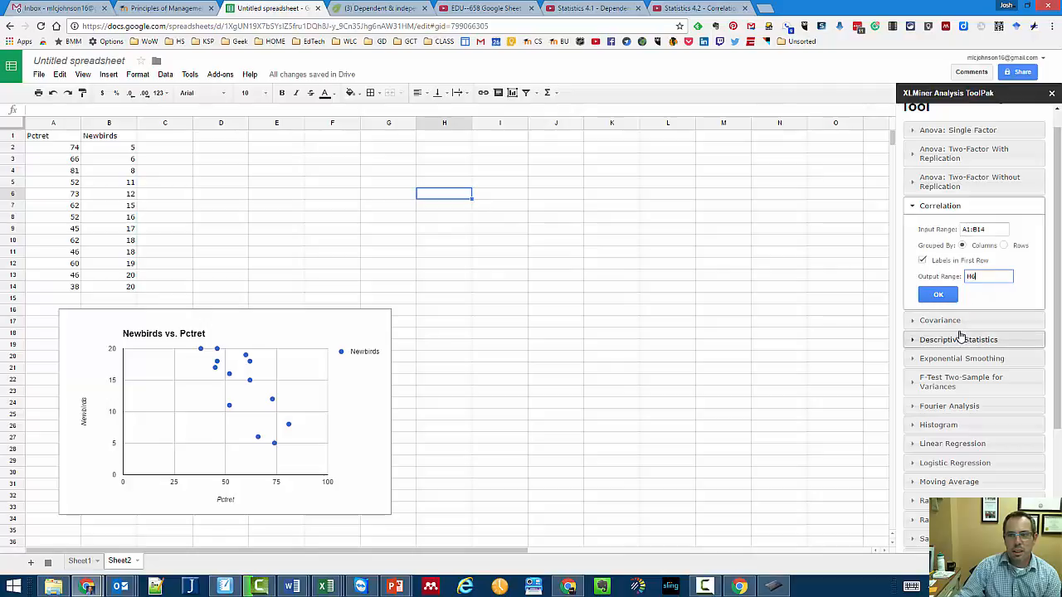
pyautogui.click(938, 295)
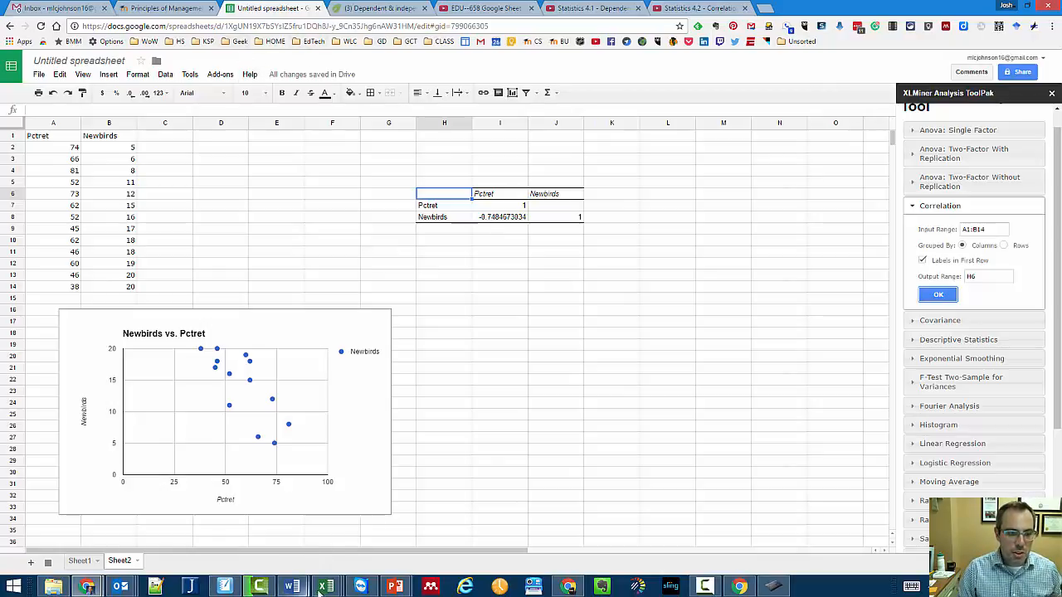
# Step: Switch back to the ex04-28.xls workbook in Excel and handwrite "Doesn't care which is IND DEP." with the ink pen below the correlation table
pyautogui.moveTo(325, 587)
pyautogui.click(431, 544)
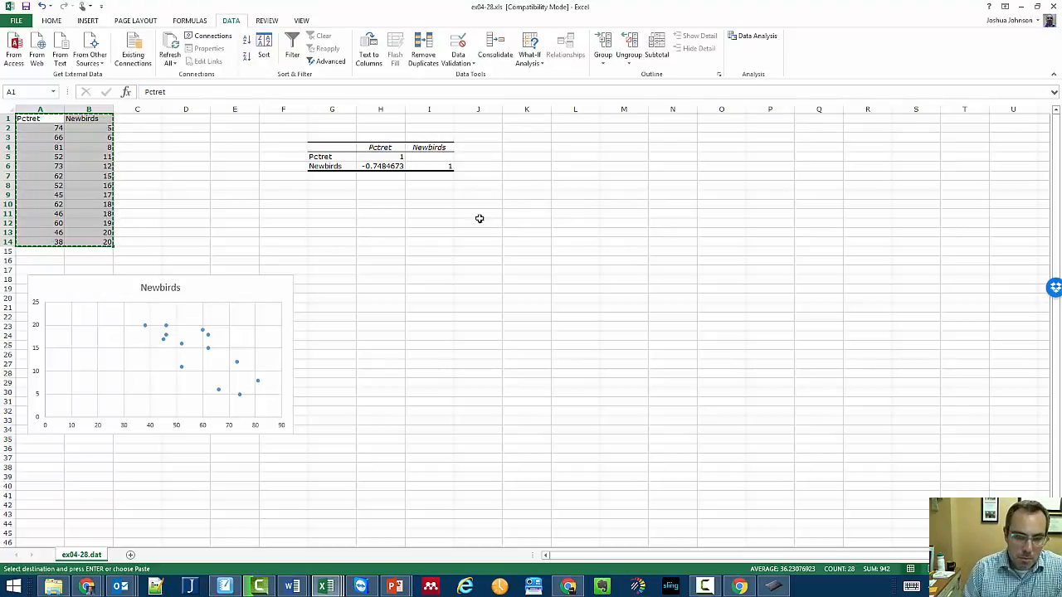
pyautogui.click(335, 22)
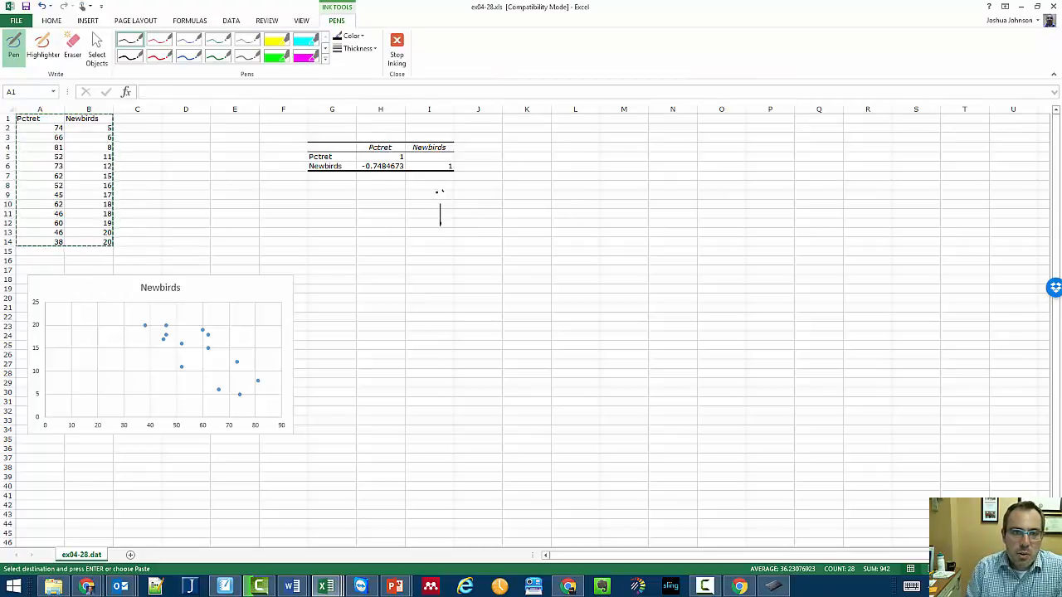
pyautogui.moveTo(441, 191); pyautogui.dragTo(442, 231)
pyautogui.moveTo(483, 203)
pyautogui.mouseDown()
pyautogui.moveTo(483, 225)
pyautogui.moveTo(474, 210)
pyautogui.moveTo(498, 220)
pyautogui.mouseUp()
pyautogui.moveTo(515, 220); pyautogui.dragTo(531, 207)
pyautogui.moveTo(539, 206)
pyautogui.mouseDown()
pyautogui.moveTo(539, 220)
pyautogui.moveTo(550, 201)
pyautogui.mouseUp()
pyautogui.moveTo(533, 184)
pyautogui.mouseDown()
pyautogui.moveTo(532, 194)
pyautogui.moveTo(612, 200)
pyautogui.moveTo(620, 217)
pyautogui.mouseUp()
pyautogui.moveTo(604, 211); pyautogui.dragTo(618, 210)
pyautogui.moveTo(624, 217)
pyautogui.mouseDown()
pyautogui.moveTo(639, 204)
pyautogui.moveTo(648, 214)
pyautogui.mouseUp()
pyautogui.moveTo(648, 205)
pyautogui.mouseDown()
pyautogui.moveTo(667, 215)
pyautogui.moveTo(721, 202)
pyautogui.mouseUp()
pyautogui.moveTo(719, 201)
pyautogui.mouseDown()
pyautogui.moveTo(720, 214)
pyautogui.moveTo(736, 215)
pyautogui.mouseUp()
pyautogui.moveTo(745, 199)
pyautogui.mouseDown()
pyautogui.moveTo(745, 214)
pyautogui.moveTo(765, 212)
pyautogui.mouseUp()
pyautogui.moveTo(773, 197)
pyautogui.mouseDown()
pyautogui.moveTo(774, 212)
pyautogui.moveTo(785, 205)
pyautogui.mouseUp()
pyautogui.moveTo(785, 196)
pyautogui.mouseDown()
pyautogui.moveTo(786, 212)
pyautogui.moveTo(815, 216)
pyautogui.mouseUp()
pyautogui.moveTo(831, 202)
pyautogui.mouseDown()
pyautogui.moveTo(821, 215)
pyautogui.moveTo(872, 212)
pyautogui.mouseUp()
pyautogui.moveTo(882, 212)
pyautogui.mouseDown()
pyautogui.moveTo(884, 197)
pyautogui.moveTo(901, 196)
pyautogui.mouseUp()
pyautogui.moveTo(909, 196)
pyautogui.mouseDown()
pyautogui.moveTo(910, 210)
pyautogui.moveTo(876, 237)
pyautogui.mouseUp()
pyautogui.click(888, 234)
pyautogui.moveTo(876, 220); pyautogui.dragTo(886, 237)
pyautogui.moveTo(886, 220); pyautogui.dragTo(900, 220)
pyautogui.moveTo(886, 229); pyautogui.dragTo(901, 235)
pyautogui.moveTo(908, 218)
pyautogui.mouseDown()
pyautogui.moveTo(908, 235)
pyautogui.moveTo(909, 226)
pyautogui.mouseUp()
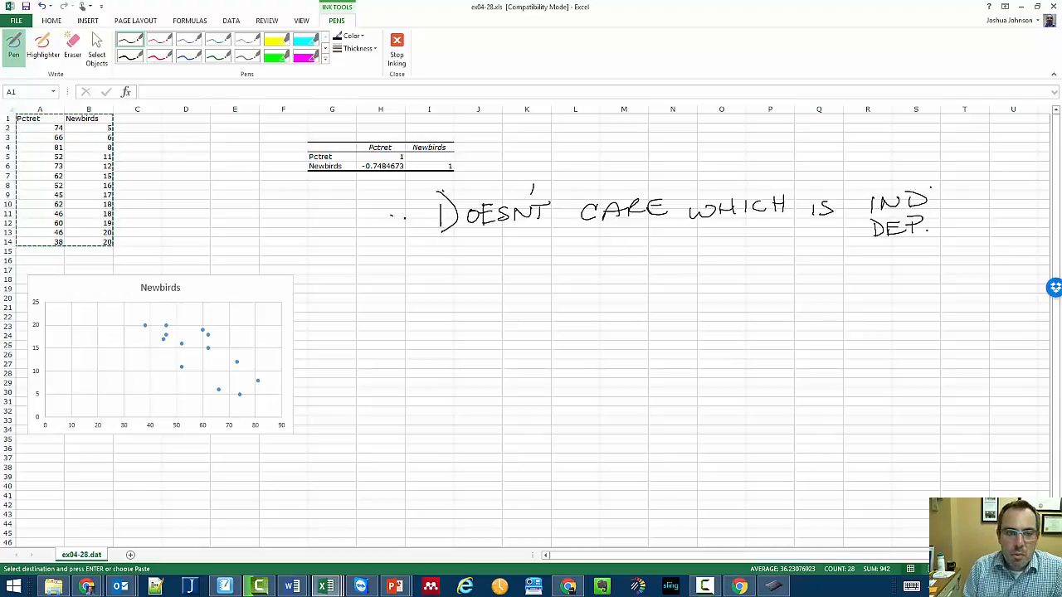
# Step: Handwrite a second bulleted note below the first reading "r doesn't care about units of measure"
pyautogui.moveTo(388, 301); pyautogui.dragTo(408, 303)
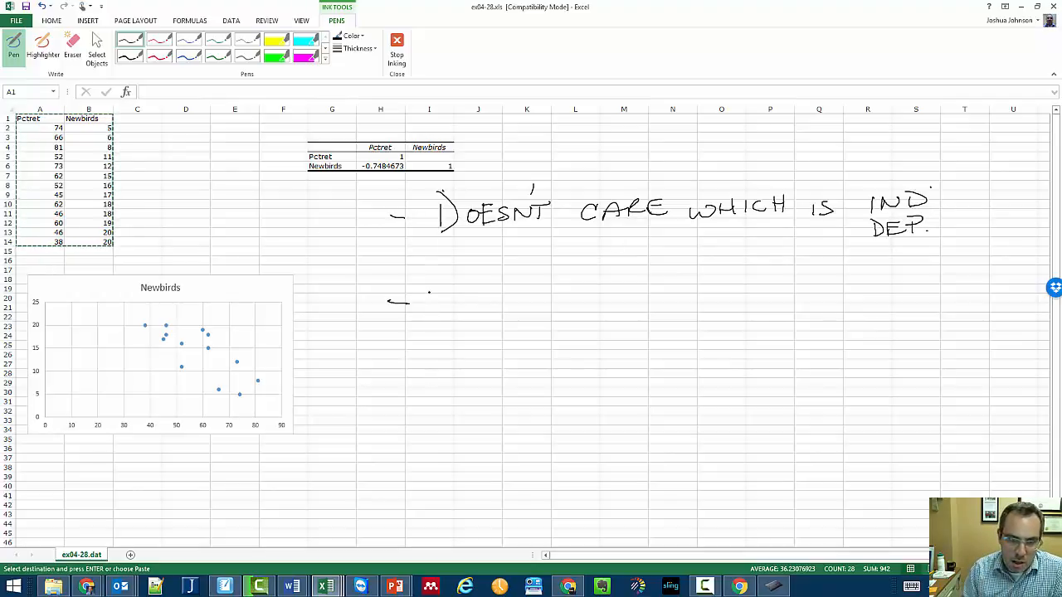
pyautogui.moveTo(429, 292); pyautogui.dragTo(452, 295)
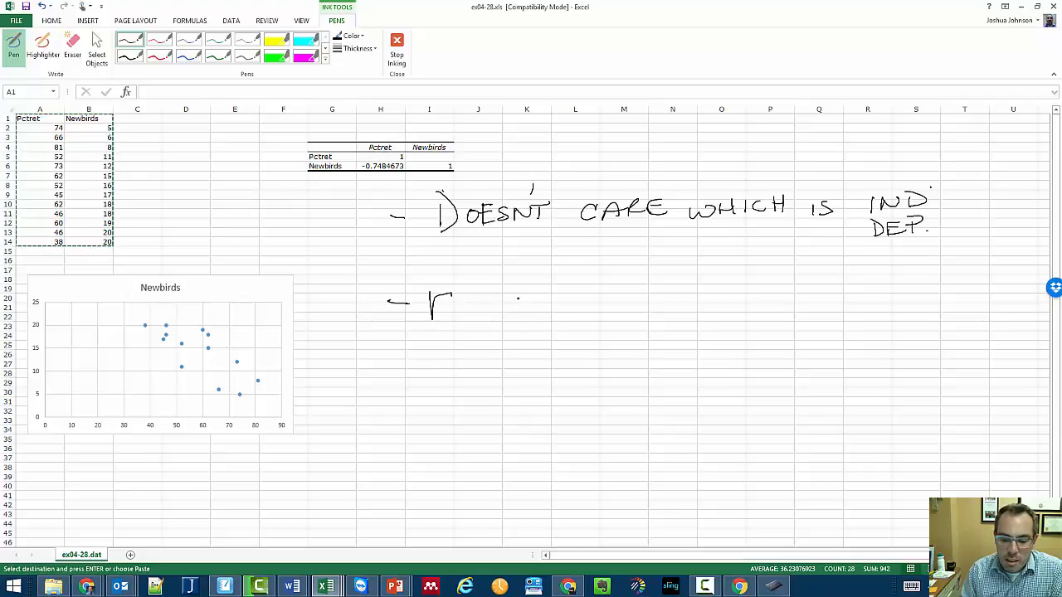
pyautogui.moveTo(512, 304)
pyautogui.mouseDown()
pyautogui.moveTo(499, 307)
pyautogui.moveTo(571, 295)
pyautogui.moveTo(1022, 297)
pyautogui.mouseUp()
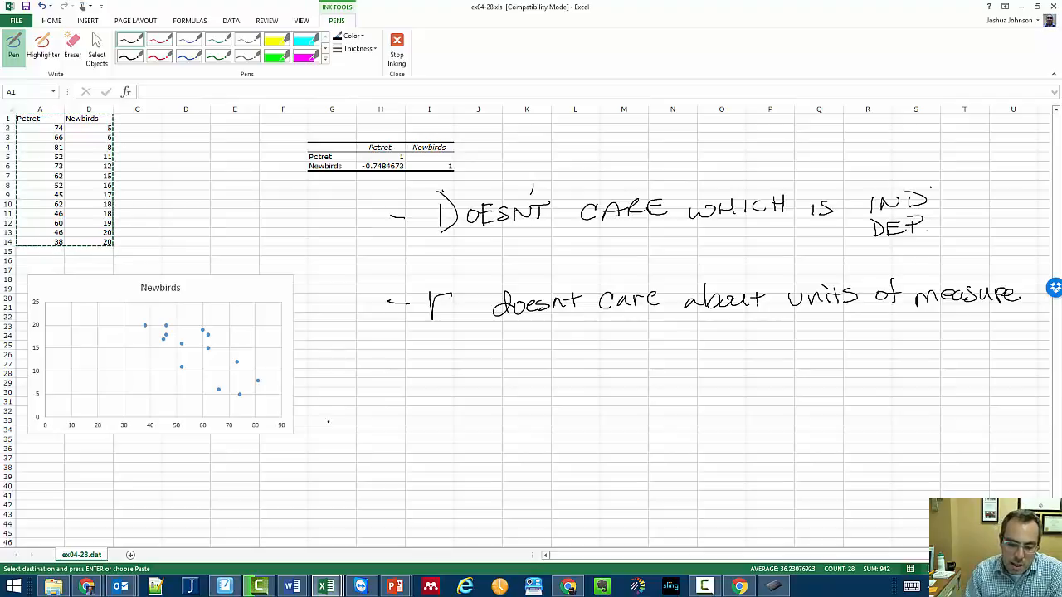
# Step: Handwrite the line "+r = positive association" with the ink pen below the note about units of measure
pyautogui.moveTo(394, 368)
pyautogui.mouseDown()
pyautogui.moveTo(394, 400)
pyautogui.moveTo(413, 385)
pyautogui.moveTo(418, 401)
pyautogui.moveTo(437, 375)
pyautogui.mouseUp()
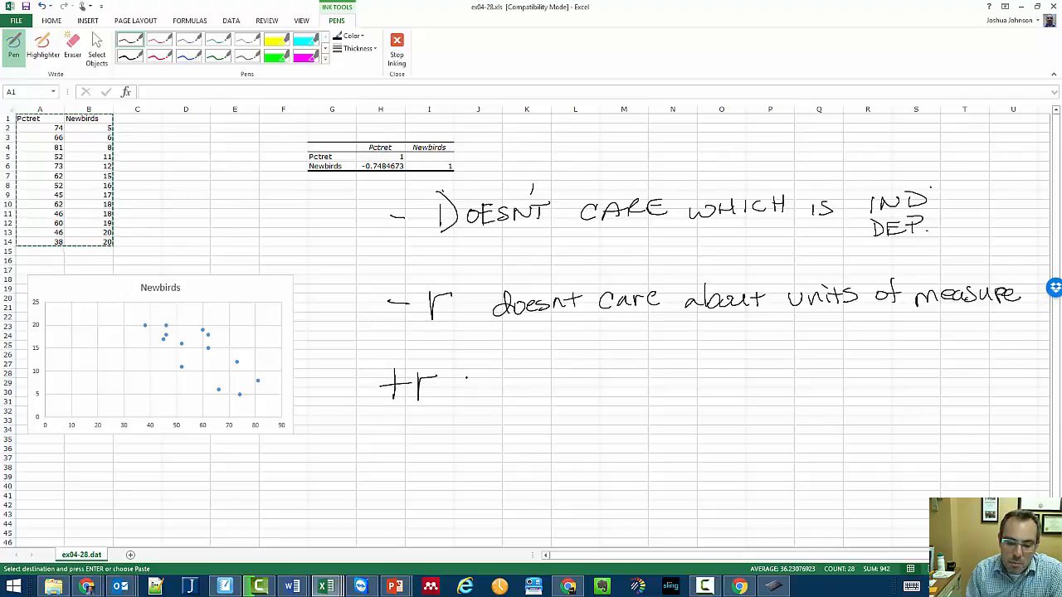
pyautogui.moveTo(467, 377); pyautogui.dragTo(488, 378)
pyautogui.moveTo(468, 386)
pyautogui.mouseDown()
pyautogui.moveTo(516, 403)
pyautogui.moveTo(519, 387)
pyautogui.mouseUp()
pyautogui.moveTo(541, 380); pyautogui.dragTo(549, 396)
pyautogui.moveTo(567, 384)
pyautogui.mouseDown()
pyautogui.moveTo(566, 397)
pyautogui.moveTo(584, 399)
pyautogui.mouseUp()
pyautogui.click(595, 381)
pyautogui.moveTo(575, 380)
pyautogui.mouseDown()
pyautogui.moveTo(595, 388)
pyautogui.moveTo(640, 372)
pyautogui.moveTo(649, 386)
pyautogui.moveTo(709, 381)
pyautogui.mouseUp()
pyautogui.click(594, 371)
pyautogui.moveTo(735, 372)
pyautogui.mouseDown()
pyautogui.moveTo(727, 380)
pyautogui.moveTo(748, 383)
pyautogui.mouseUp()
pyautogui.moveTo(768, 372)
pyautogui.mouseDown()
pyautogui.moveTo(768, 383)
pyautogui.moveTo(867, 365)
pyautogui.mouseUp()
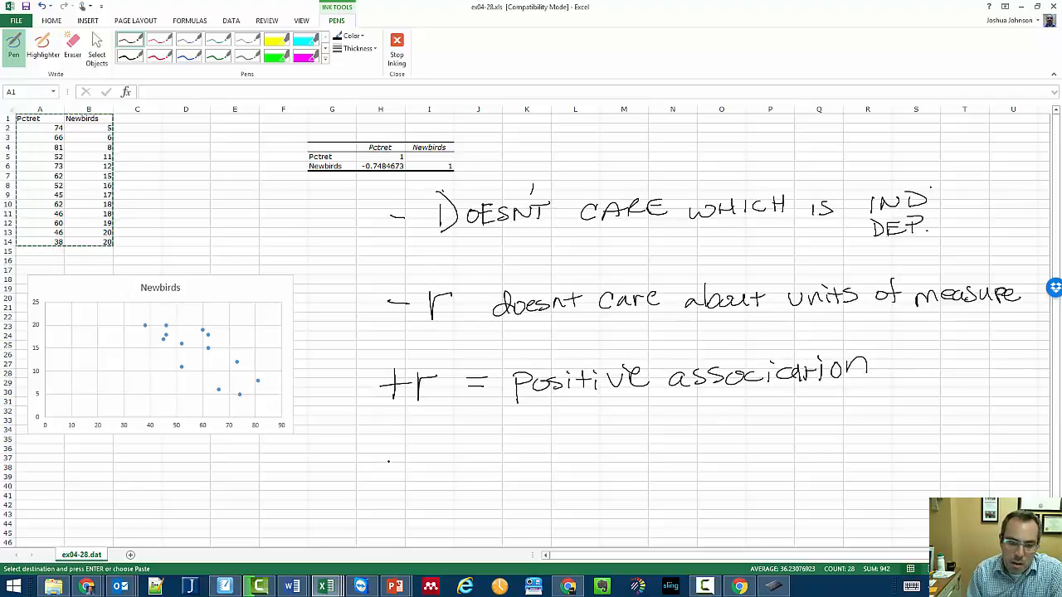
# Step: Handwrite the line "-r = negative association" directly under the positive association line
pyautogui.moveTo(413, 438); pyautogui.dragTo(490, 435)
pyautogui.moveTo(473, 444); pyautogui.dragTo(549, 443)
pyautogui.moveTo(554, 438)
pyautogui.mouseDown()
pyautogui.moveTo(576, 453)
pyautogui.moveTo(642, 436)
pyautogui.mouseUp()
pyautogui.moveTo(651, 423); pyautogui.dragTo(661, 432)
pyautogui.moveTo(716, 422)
pyautogui.mouseDown()
pyautogui.moveTo(704, 430)
pyautogui.moveTo(718, 433)
pyautogui.mouseUp()
pyautogui.moveTo(737, 418)
pyautogui.mouseDown()
pyautogui.moveTo(725, 431)
pyautogui.moveTo(740, 432)
pyautogui.mouseUp()
pyautogui.moveTo(765, 421); pyautogui.dragTo(773, 430)
pyautogui.moveTo(793, 422); pyautogui.dragTo(826, 434)
pyautogui.moveTo(819, 420); pyautogui.dragTo(833, 420)
pyautogui.moveTo(837, 421); pyautogui.dragTo(879, 430)
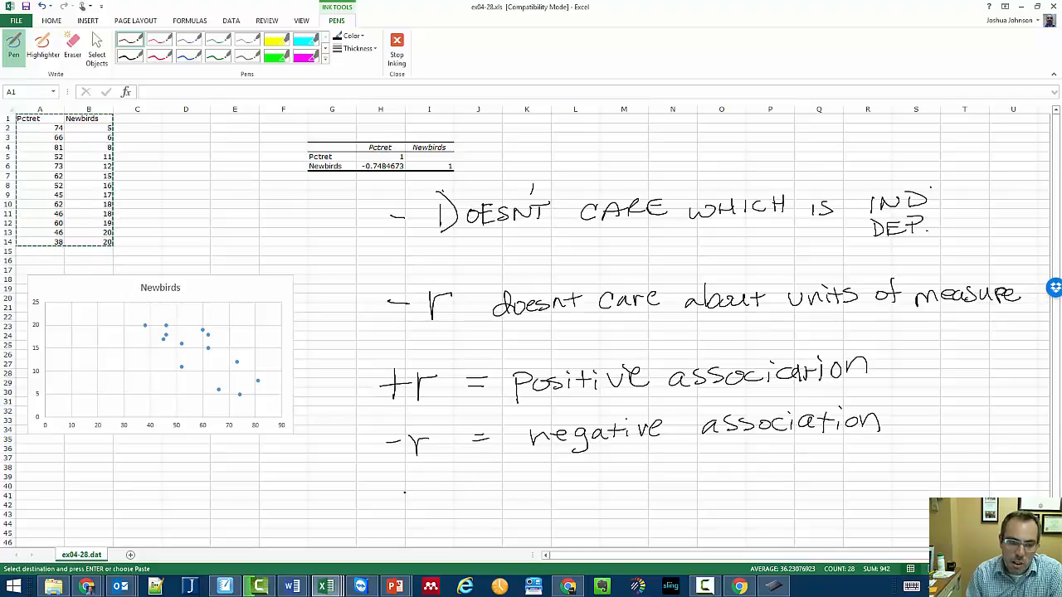
# Step: Handwrite the range of the correlation coefficient, "-1 < r < 1", below the negative association line
pyautogui.moveTo(396, 488); pyautogui.dragTo(414, 491)
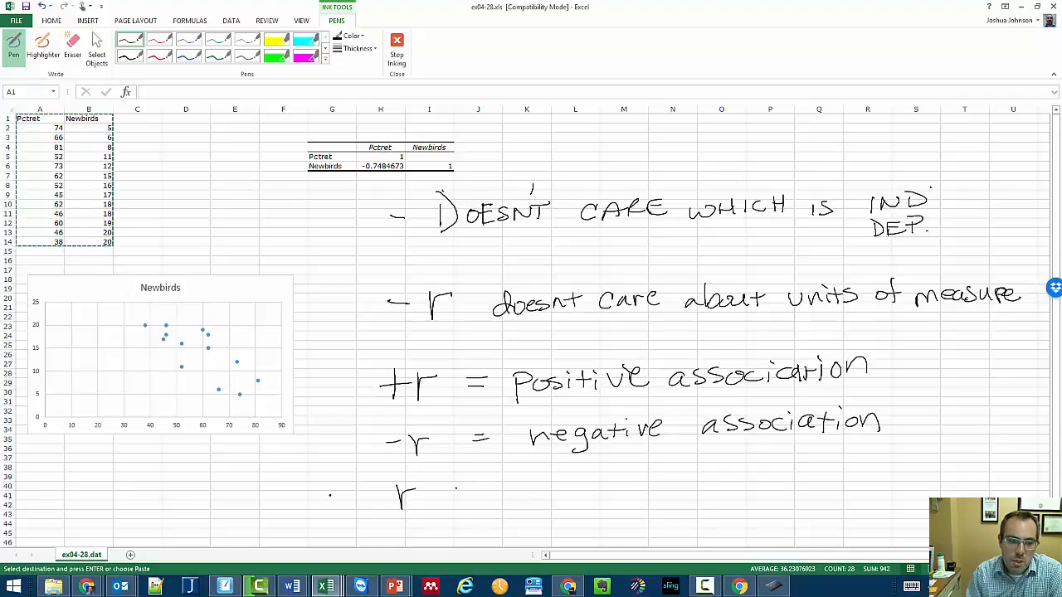
pyautogui.moveTo(306, 502)
pyautogui.mouseDown()
pyautogui.moveTo(328, 499)
pyautogui.moveTo(337, 513)
pyautogui.mouseUp()
pyautogui.moveTo(375, 480); pyautogui.dragTo(378, 507)
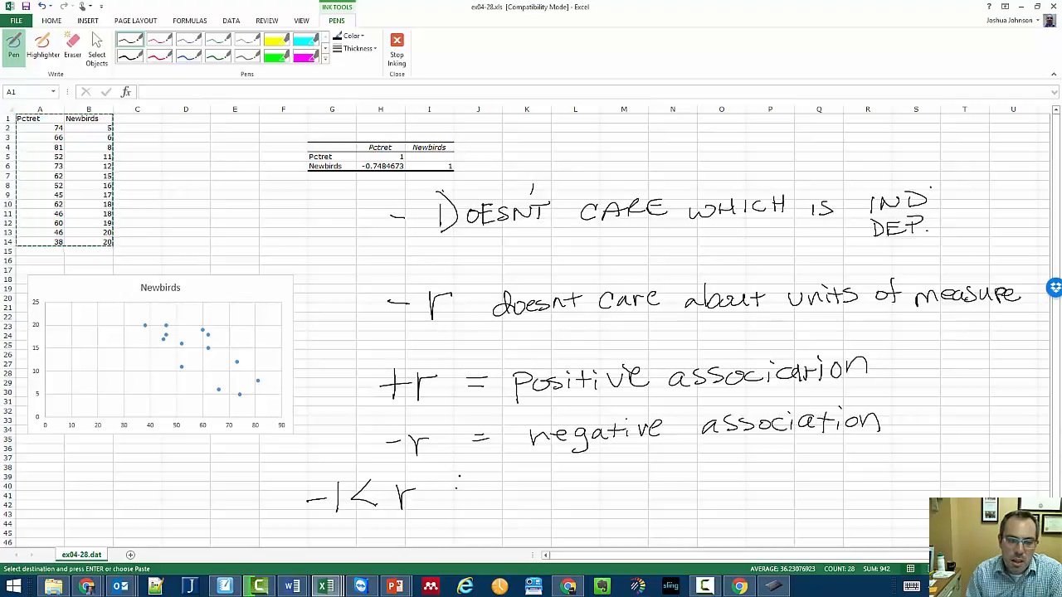
pyautogui.moveTo(461, 477)
pyautogui.mouseDown()
pyautogui.moveTo(460, 500)
pyautogui.moveTo(477, 501)
pyautogui.mouseUp()
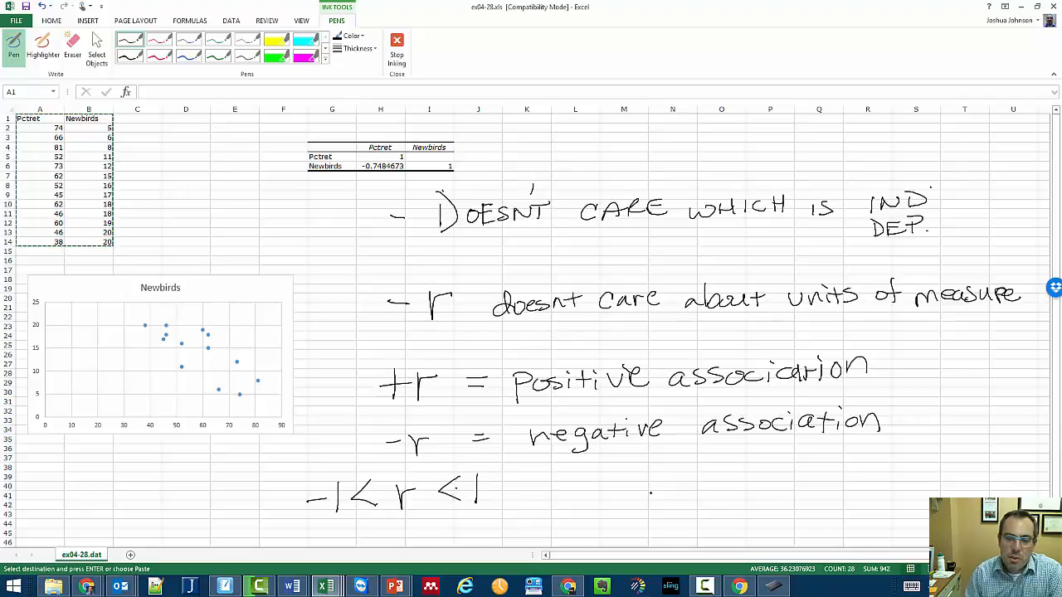
# Step: Scribble a small vertical zigzag mark beside the r range and handwrite "0 = no corr" to its right
pyautogui.moveTo(655, 523)
pyautogui.mouseDown()
pyautogui.moveTo(662, 475)
pyautogui.moveTo(660, 522)
pyautogui.mouseUp()
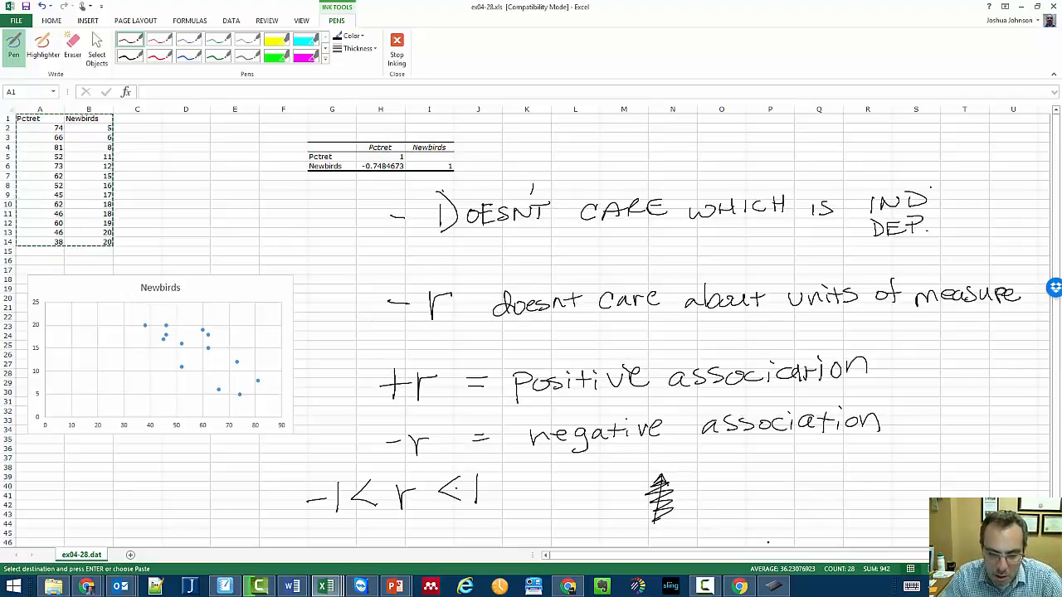
pyautogui.moveTo(767, 472); pyautogui.dragTo(855, 498)
pyautogui.moveTo(868, 485); pyautogui.dragTo(910, 496)
pyautogui.click(907, 481)
pyautogui.click(908, 493)
pyautogui.moveTo(921, 485); pyautogui.dragTo(942, 482)
pyautogui.click(951, 471)
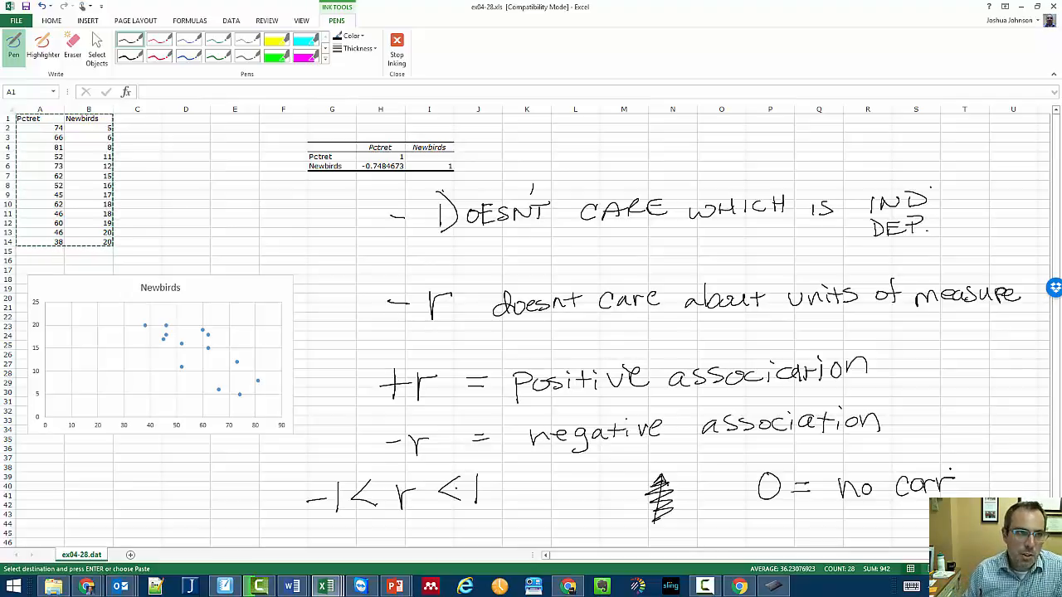
# Step: Switch to SMART Notebook, handwrite "-0.17" above the speed and fuel graph, and retrace its U-shaped curve
pyautogui.click(225, 587)
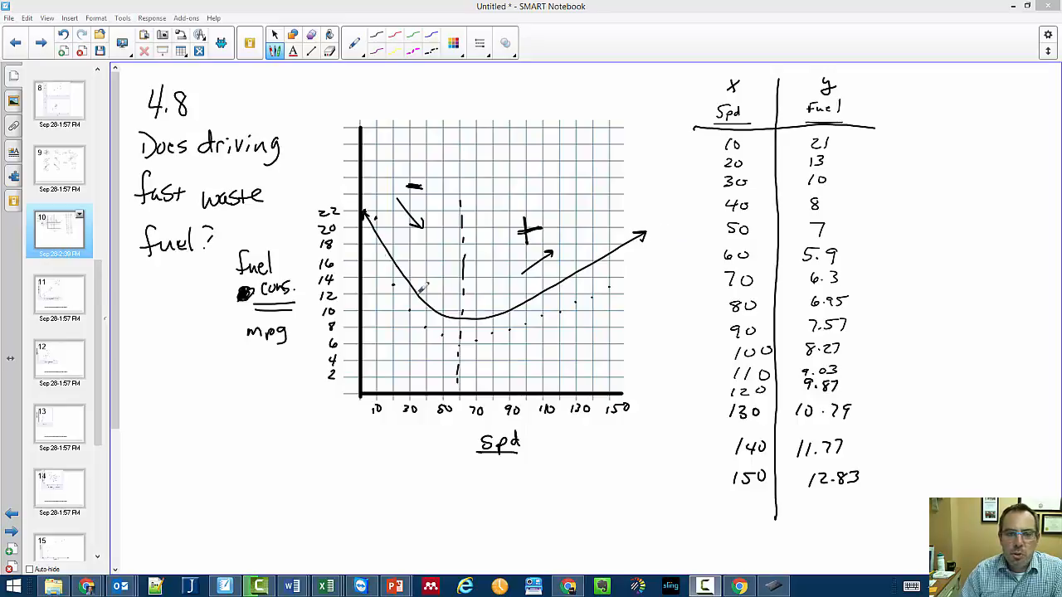
pyautogui.moveTo(483, 93)
pyautogui.mouseDown()
pyautogui.moveTo(487, 111)
pyautogui.moveTo(494, 101)
pyautogui.moveTo(461, 105)
pyautogui.moveTo(536, 114)
pyautogui.mouseUp()
pyautogui.click(505, 111)
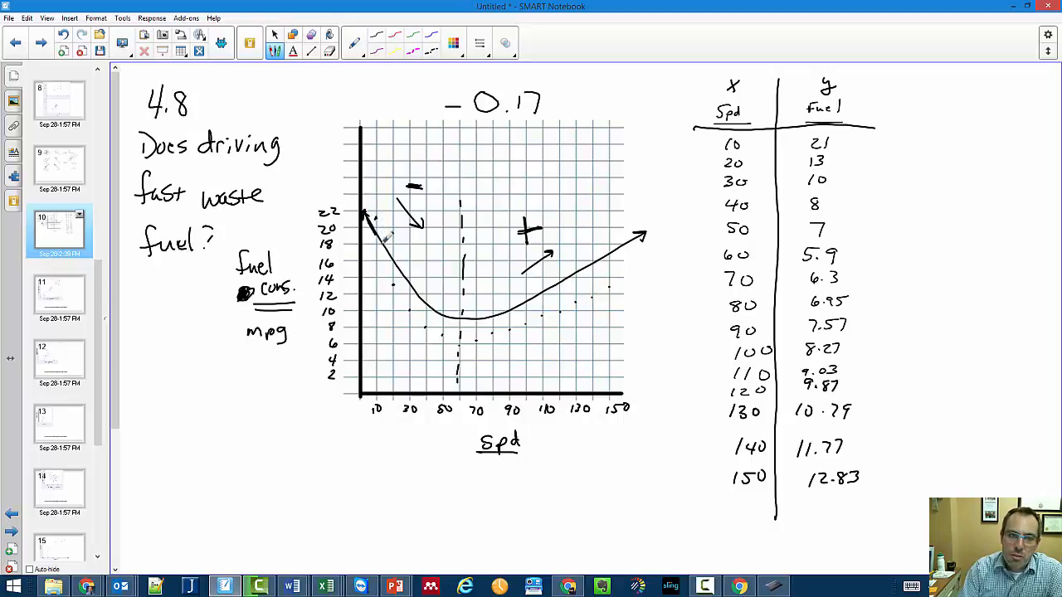
pyautogui.moveTo(423, 290)
pyautogui.mouseDown()
pyautogui.moveTo(448, 313)
pyautogui.moveTo(496, 317)
pyautogui.moveTo(634, 232)
pyautogui.moveTo(642, 249)
pyautogui.mouseUp()
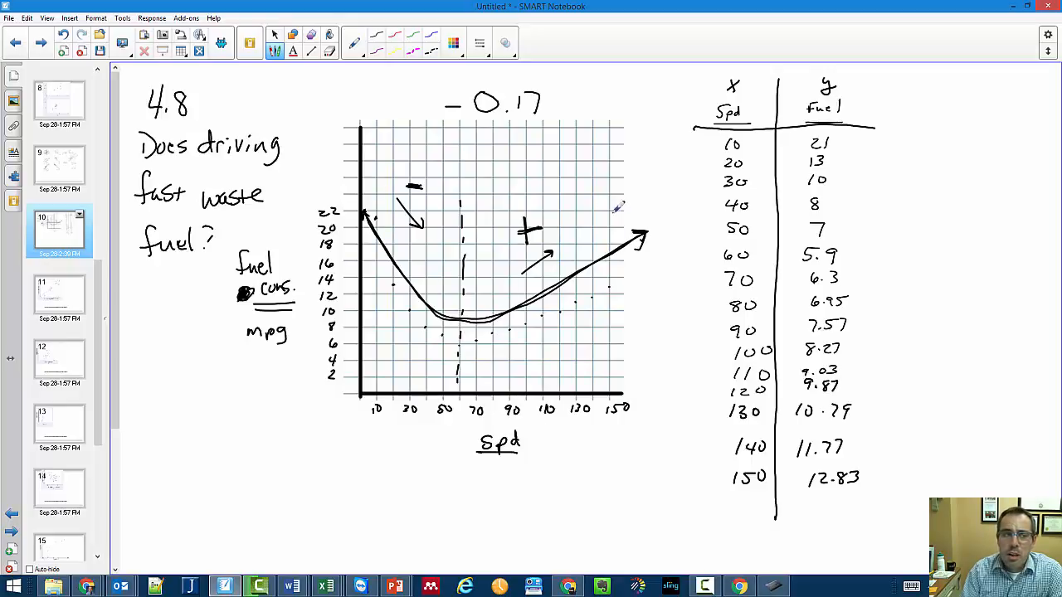
# Step: Add a blank page after page 10 and handwrite "association?" near its top
pyautogui.click(64, 51)
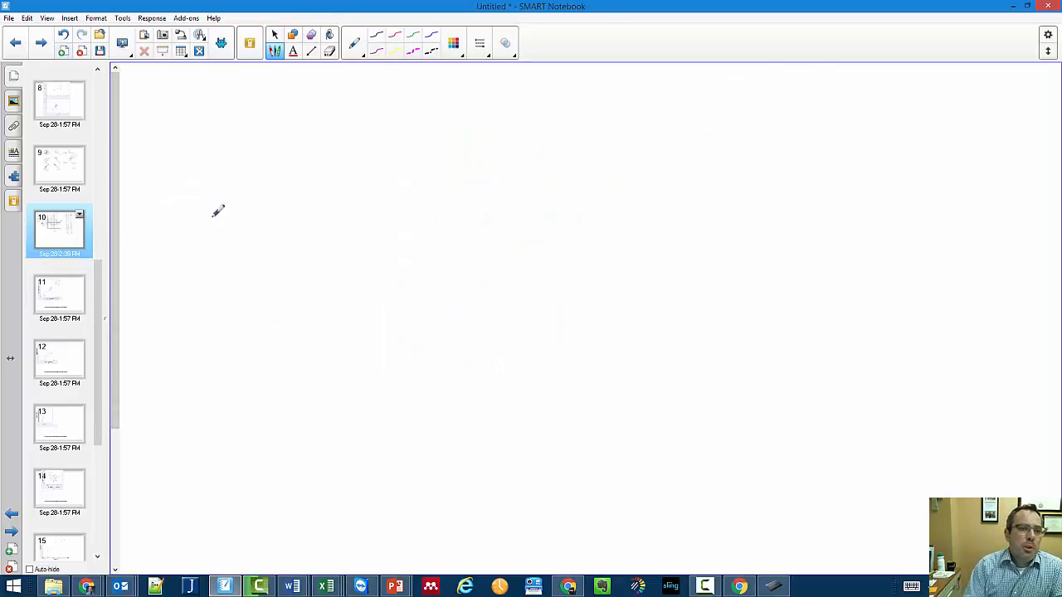
pyautogui.moveTo(314, 138); pyautogui.dragTo(312, 173)
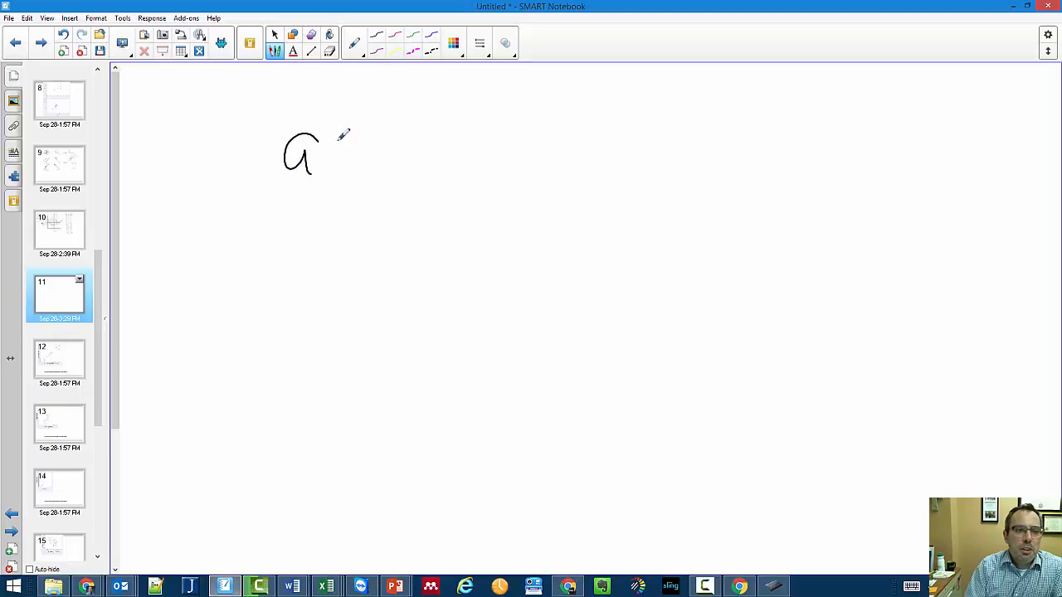
pyautogui.moveTo(345, 141); pyautogui.dragTo(331, 164)
pyautogui.moveTo(386, 138); pyautogui.dragTo(370, 163)
pyautogui.moveTo(427, 142)
pyautogui.mouseDown()
pyautogui.moveTo(415, 154)
pyautogui.moveTo(426, 146)
pyautogui.mouseUp()
pyautogui.moveTo(467, 142)
pyautogui.mouseDown()
pyautogui.moveTo(469, 164)
pyautogui.moveTo(515, 138)
pyautogui.moveTo(559, 138)
pyautogui.moveTo(610, 163)
pyautogui.mouseUp()
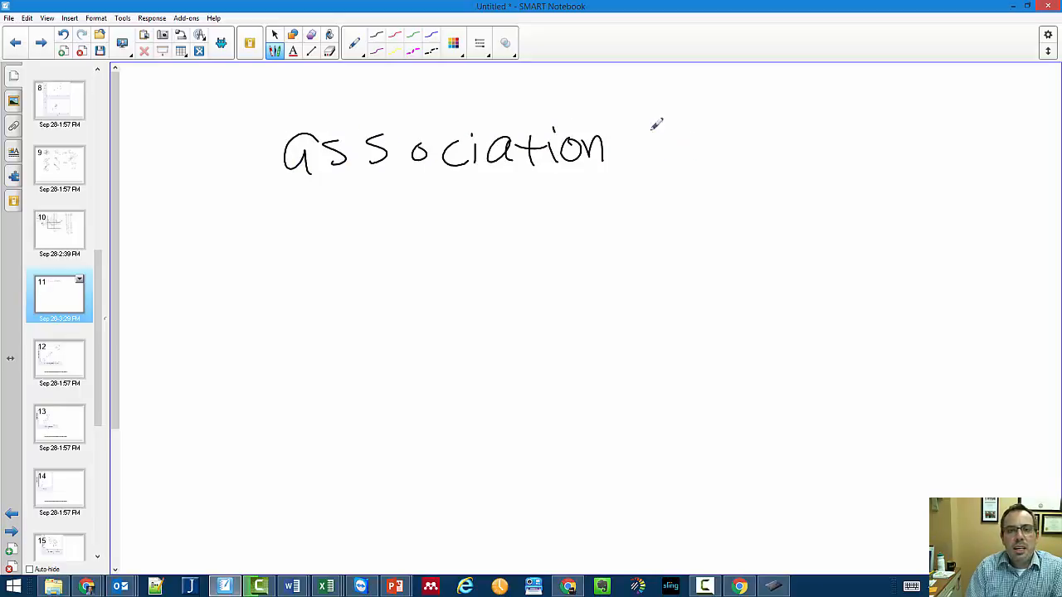
pyautogui.moveTo(615, 115); pyautogui.dragTo(643, 143)
pyautogui.click(646, 160)
# Step: Handwrite "Correlation ?" below the word "association?"
pyautogui.moveTo(290, 283)
pyautogui.mouseDown()
pyautogui.moveTo(316, 304)
pyautogui.moveTo(373, 293)
pyautogui.moveTo(400, 319)
pyautogui.mouseUp()
pyautogui.moveTo(420, 272)
pyautogui.mouseDown()
pyautogui.moveTo(472, 297)
pyautogui.moveTo(532, 301)
pyautogui.moveTo(528, 309)
pyautogui.mouseUp()
pyautogui.moveTo(563, 267)
pyautogui.mouseDown()
pyautogui.moveTo(581, 276)
pyautogui.moveTo(573, 284)
pyautogui.mouseUp()
pyautogui.click(571, 297)
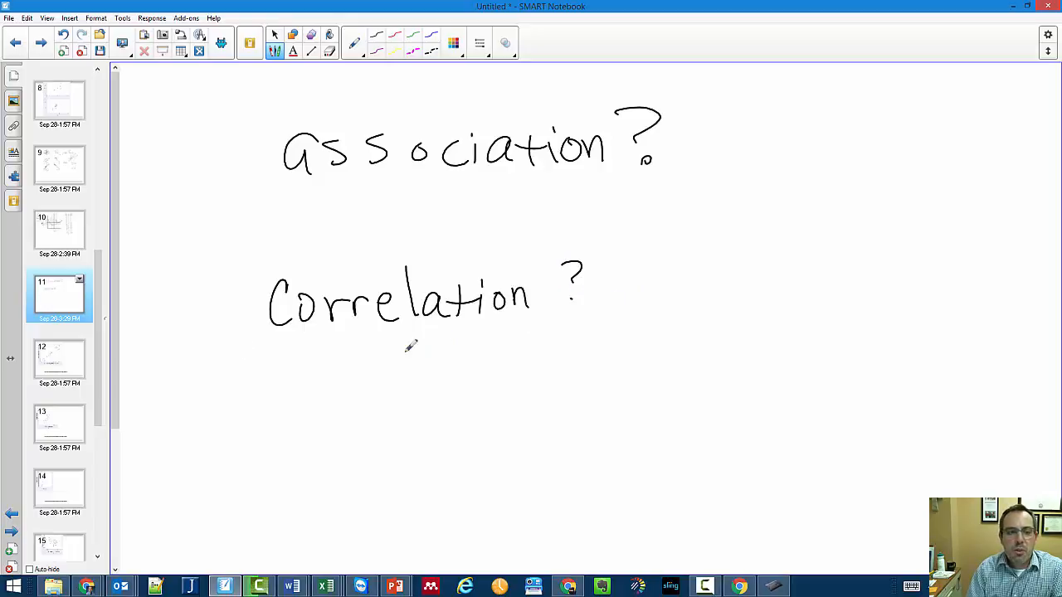
# Step: Draw "+ / -" under the word "Correlation", followed by one upward-sloping and one downward-sloping arrow
pyautogui.moveTo(296, 349); pyautogui.dragTo(297, 379)
pyautogui.moveTo(280, 362); pyautogui.dragTo(313, 362)
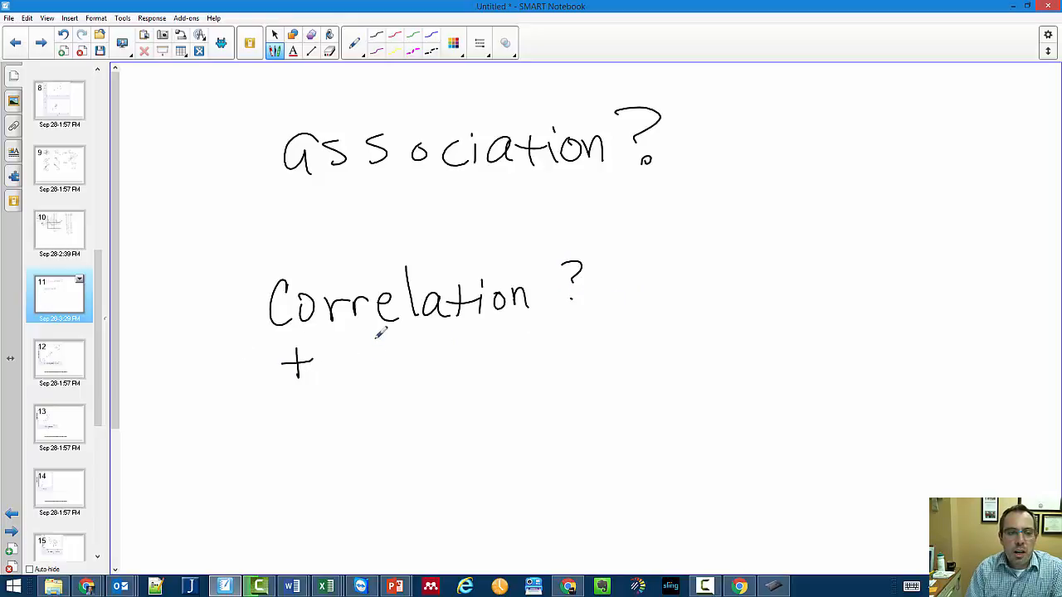
pyautogui.moveTo(376, 339); pyautogui.dragTo(354, 387)
pyautogui.moveTo(422, 356); pyautogui.dragTo(449, 355)
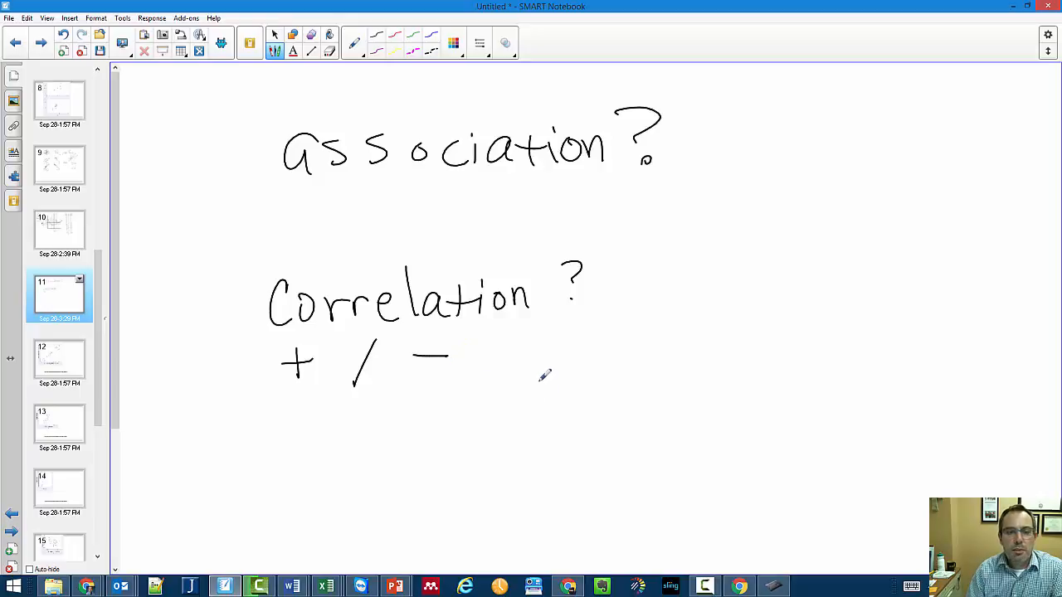
pyautogui.moveTo(518, 394)
pyautogui.mouseDown()
pyautogui.moveTo(573, 355)
pyautogui.moveTo(572, 368)
pyautogui.moveTo(664, 391)
pyautogui.moveTo(667, 379)
pyautogui.mouseUp()
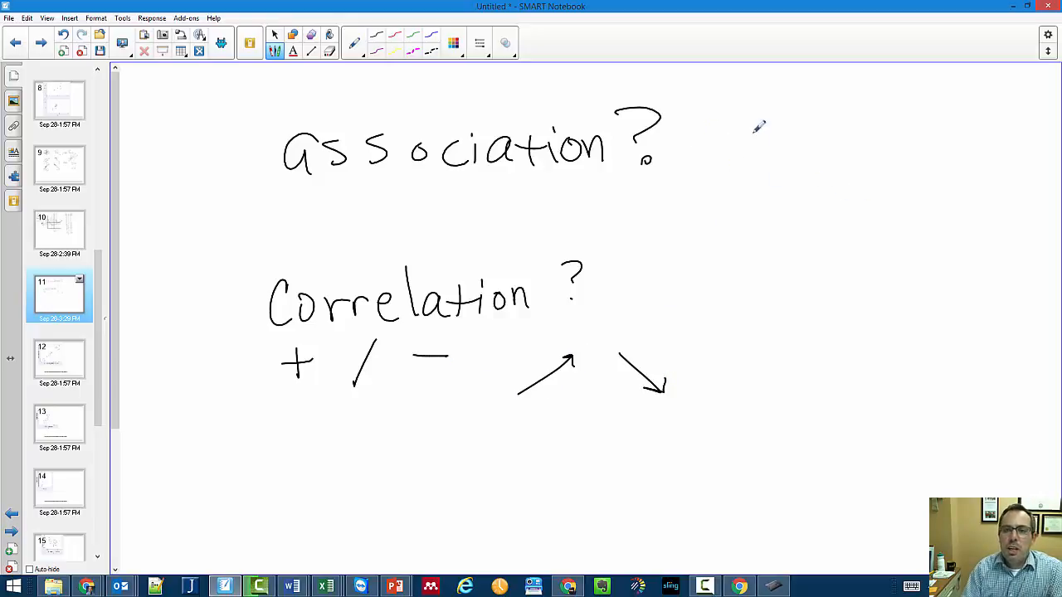
# Step: Handwrite "does it have an affect?" beside "association?" and underline the word "association"
pyautogui.moveTo(718, 109)
pyautogui.mouseDown()
pyautogui.moveTo(722, 119)
pyautogui.moveTo(790, 102)
pyautogui.moveTo(855, 117)
pyautogui.moveTo(885, 105)
pyautogui.moveTo(880, 120)
pyautogui.moveTo(944, 107)
pyautogui.moveTo(818, 149)
pyautogui.moveTo(844, 135)
pyautogui.moveTo(873, 152)
pyautogui.moveTo(903, 134)
pyautogui.moveTo(913, 149)
pyautogui.mouseUp()
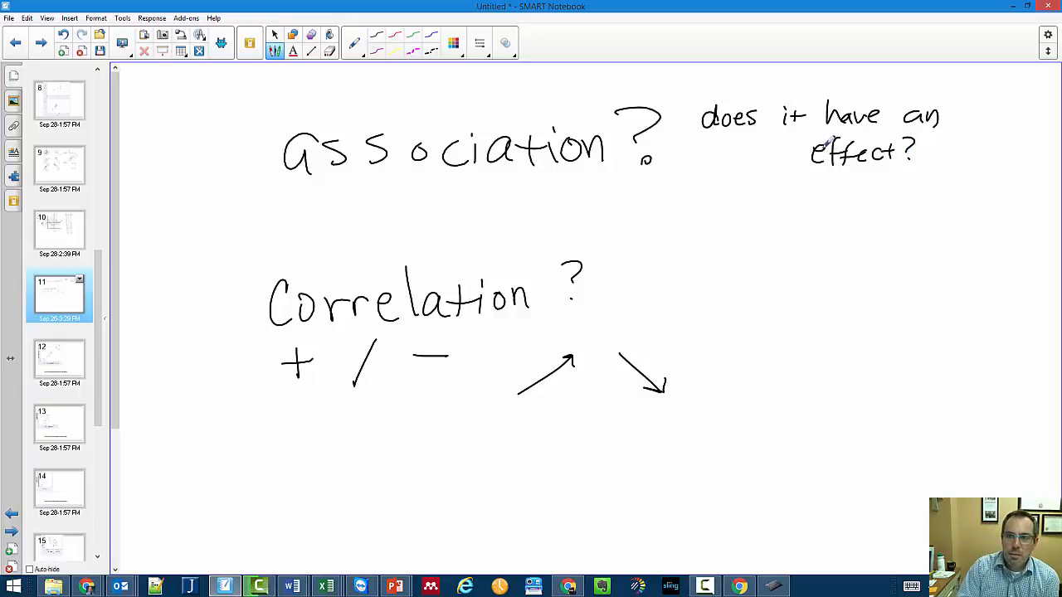
pyautogui.moveTo(822, 150); pyautogui.dragTo(819, 172)
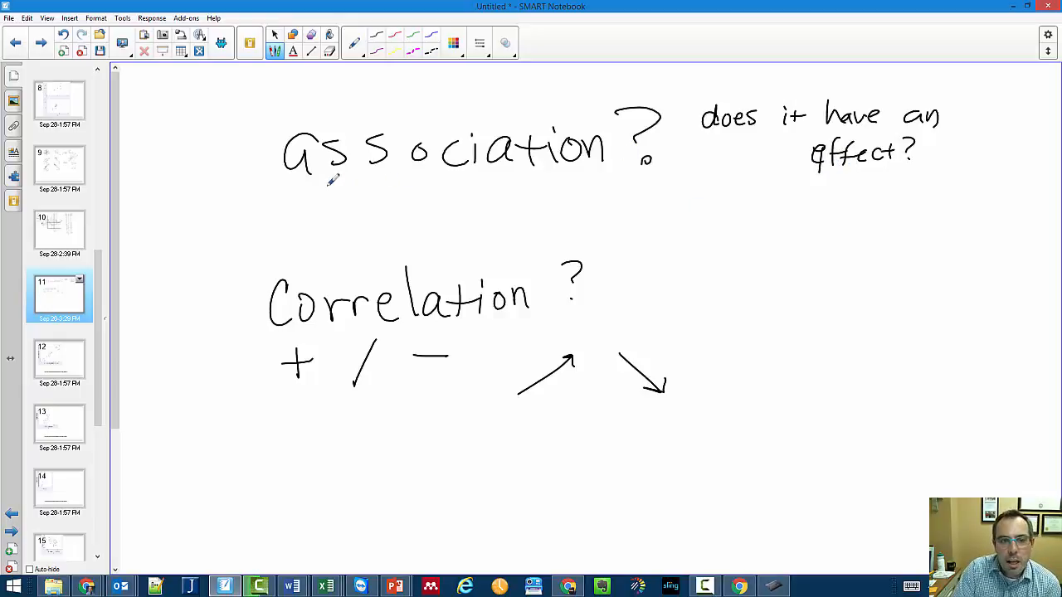
pyautogui.moveTo(328, 189); pyautogui.dragTo(590, 173)
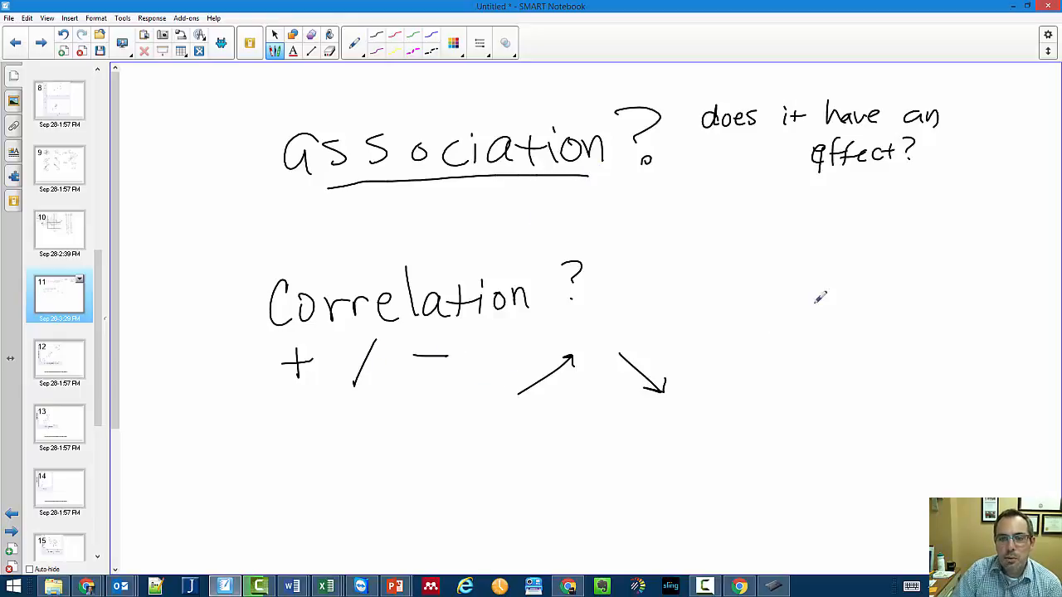
# Step: Draw a U-shaped curve with arrowheads at both ends and small circled points along it, beside "Correlation ?"
pyautogui.moveTo(680, 235)
pyautogui.mouseDown()
pyautogui.moveTo(795, 352)
pyautogui.moveTo(990, 269)
pyautogui.moveTo(979, 280)
pyautogui.moveTo(679, 234)
pyautogui.moveTo(691, 262)
pyautogui.moveTo(727, 292)
pyautogui.mouseUp()
pyautogui.moveTo(752, 314)
pyautogui.mouseDown()
pyautogui.moveTo(798, 346)
pyautogui.moveTo(845, 344)
pyautogui.mouseUp()
pyautogui.moveTo(866, 335); pyautogui.dragTo(987, 272)
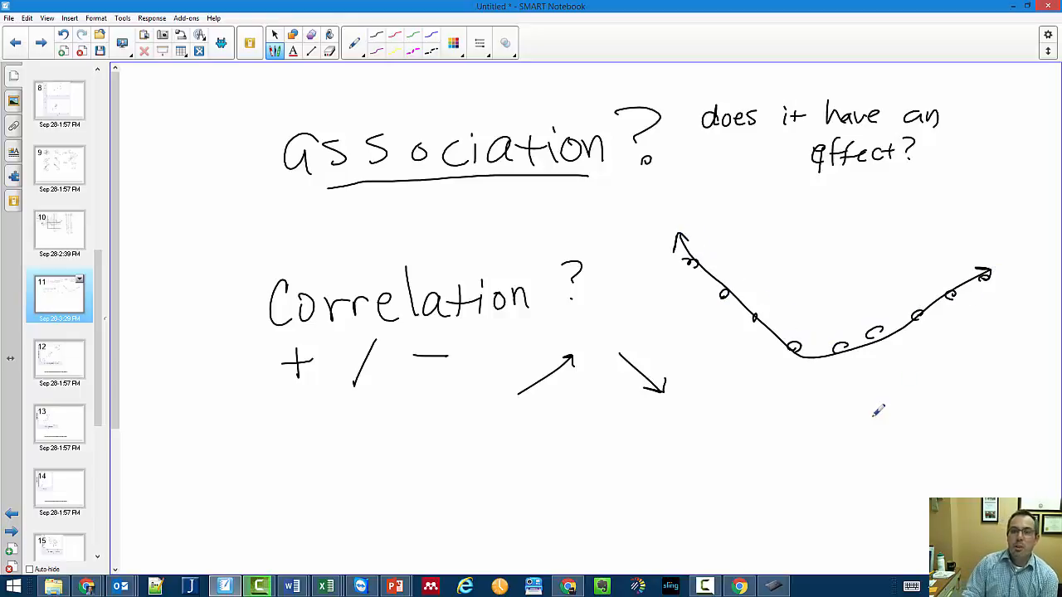